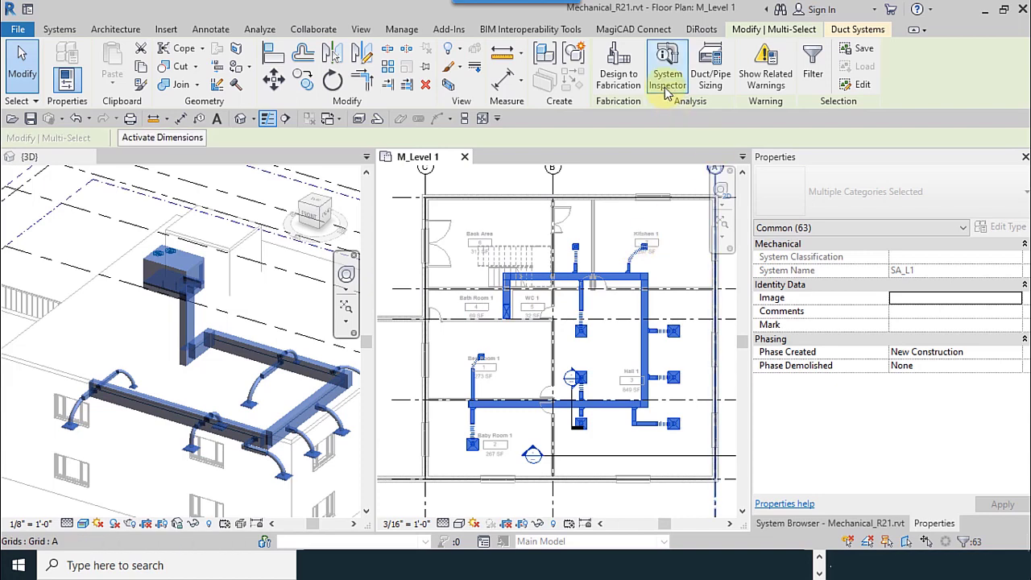
Start the System Inspector on the selected SA_L1 supply air duct system and activate Inspect mode
click(667, 79)
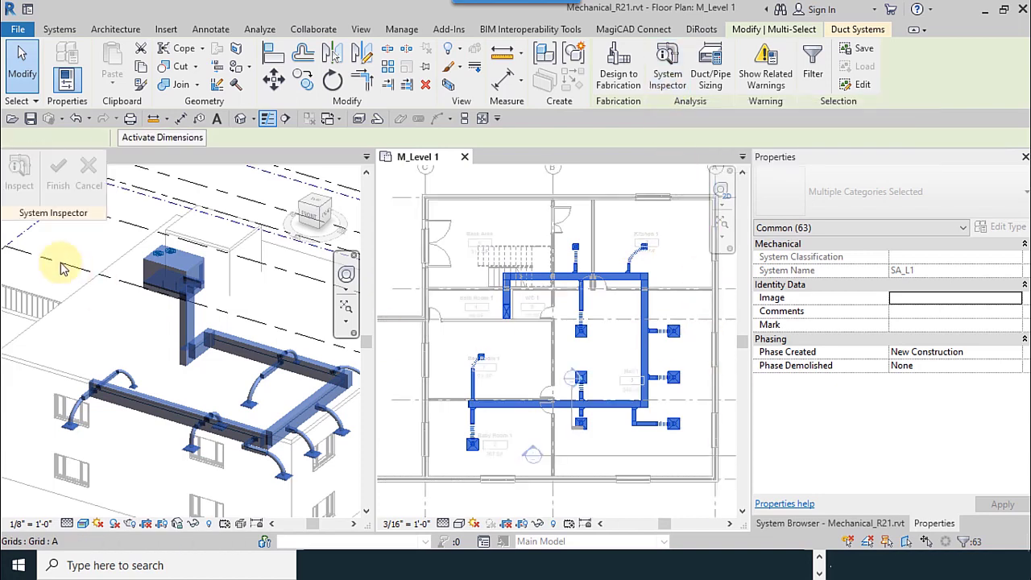
click(18, 169)
drag(100, 215, 339, 214)
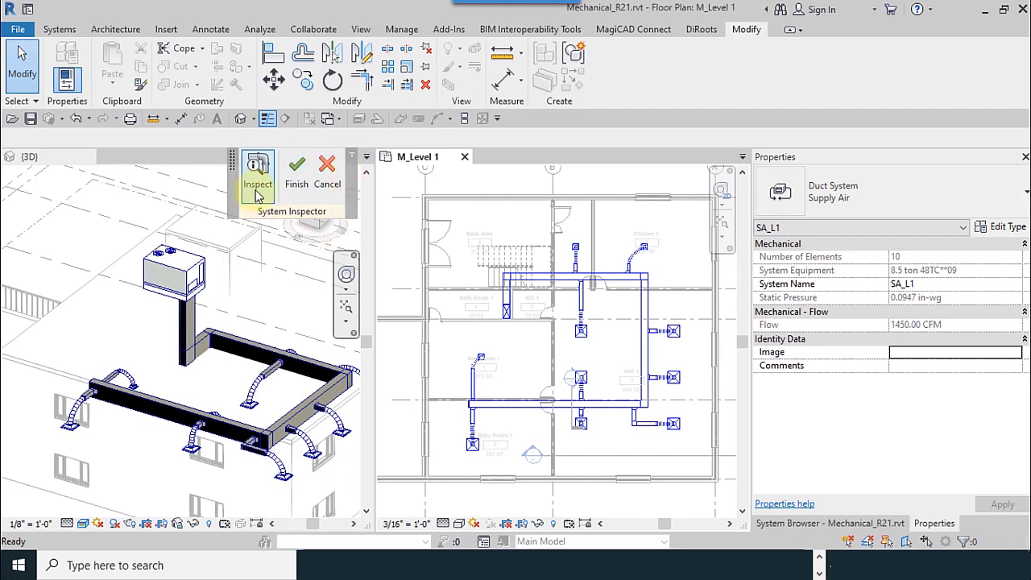
click(256, 179)
Inspect the flow, static pressure and pressure loss of the duct sections from the riser to the lower corner of Hall 1
scroll(515, 285, up, 2)
scroll(507, 314, up, 4)
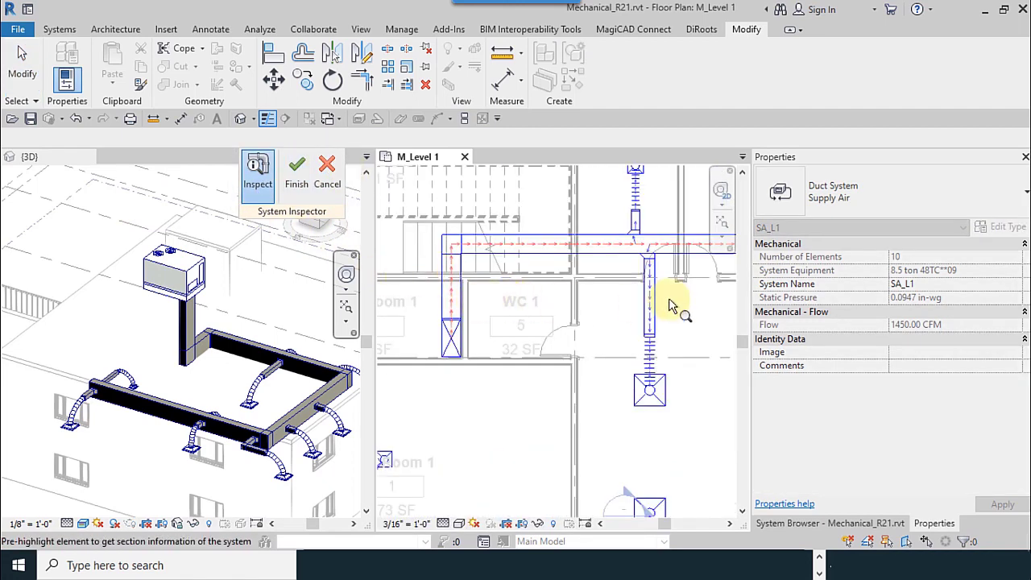
middle_drag(674, 299, 451, 327)
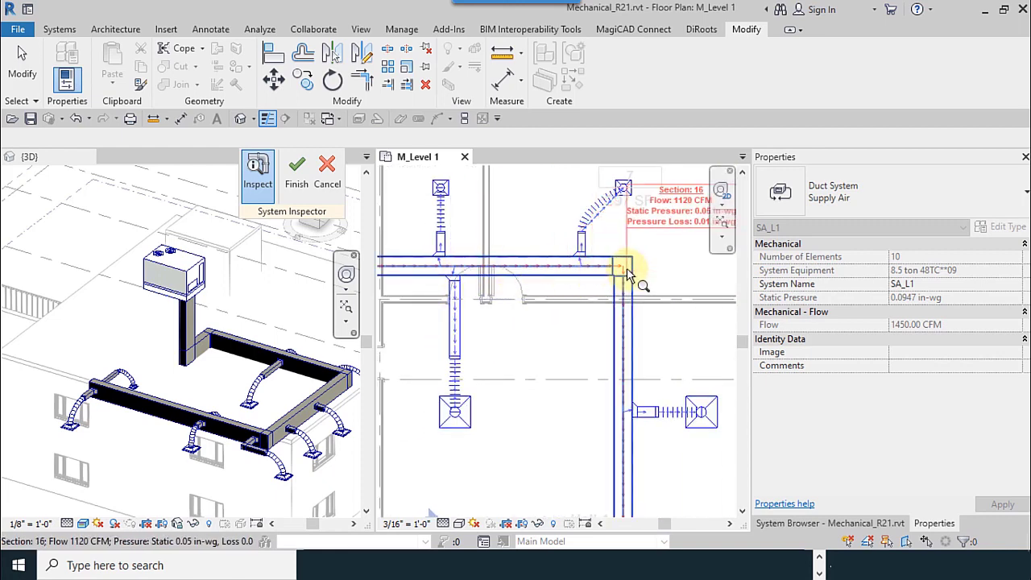
scroll(617, 274, up, 2)
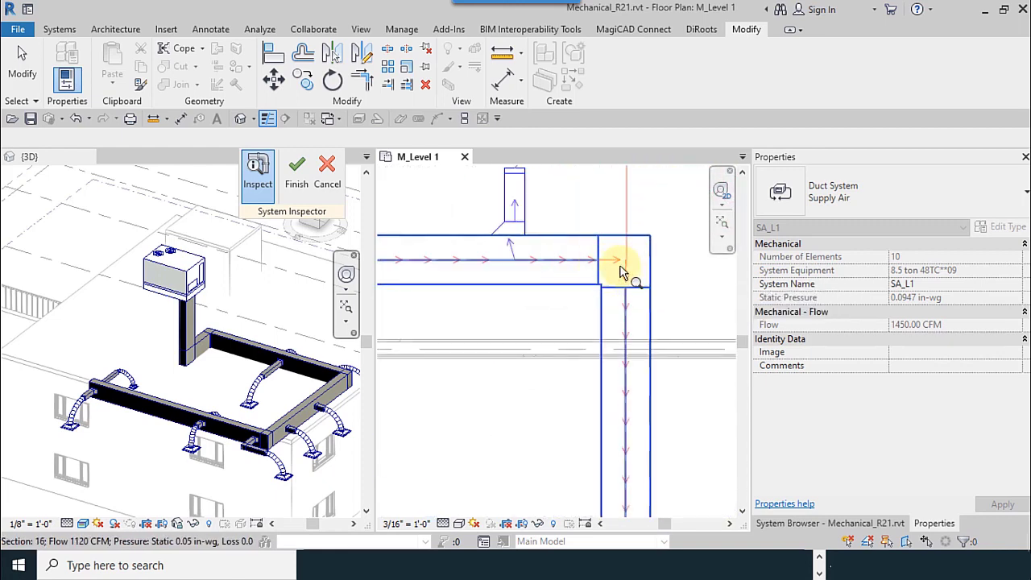
scroll(617, 270, down, 3)
middle_drag(632, 439, 637, 249)
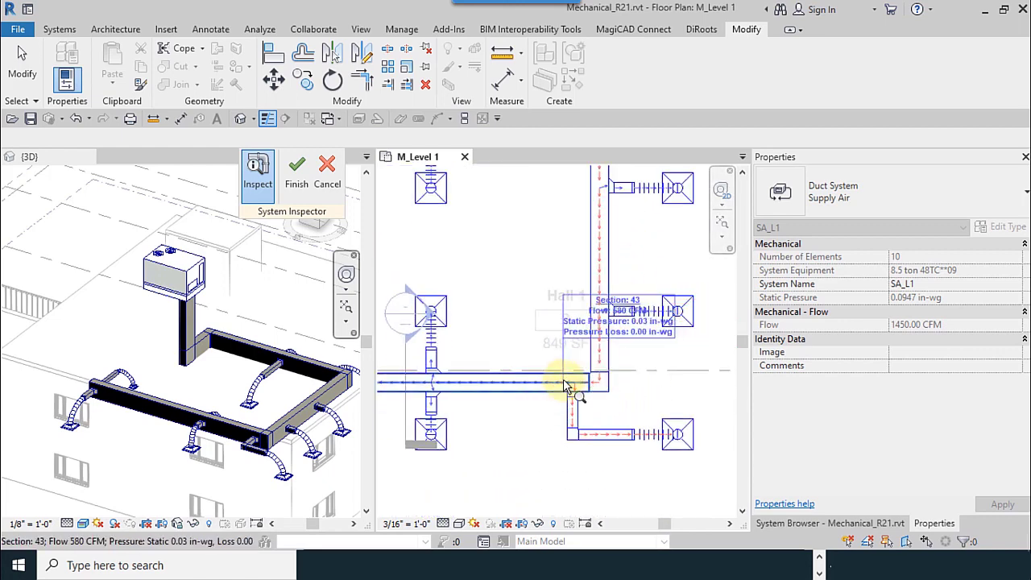
scroll(564, 383, up, 2)
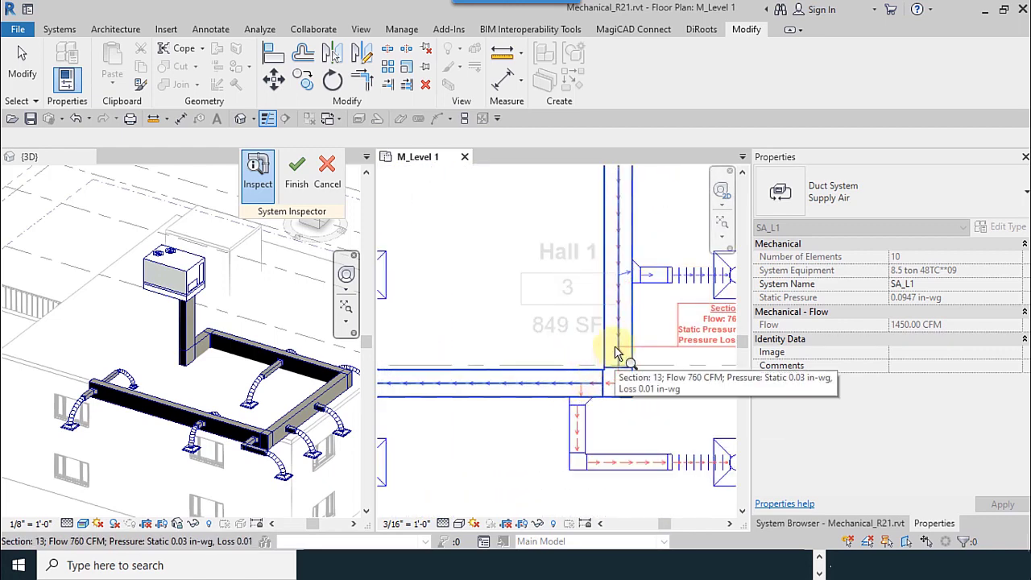
middle_drag(616, 349, 509, 351)
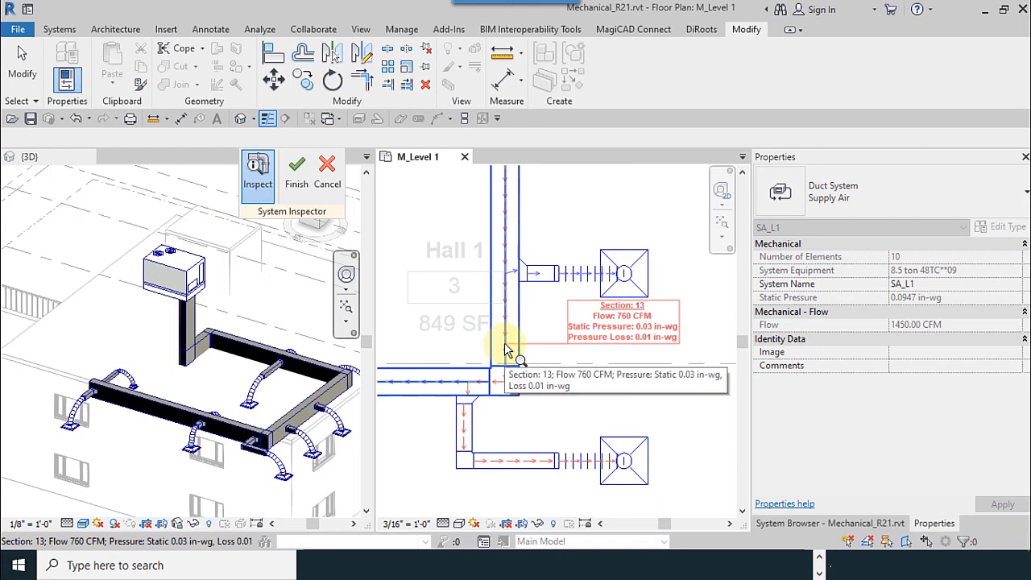
scroll(550, 326, down, 4)
scroll(544, 348, up, 2)
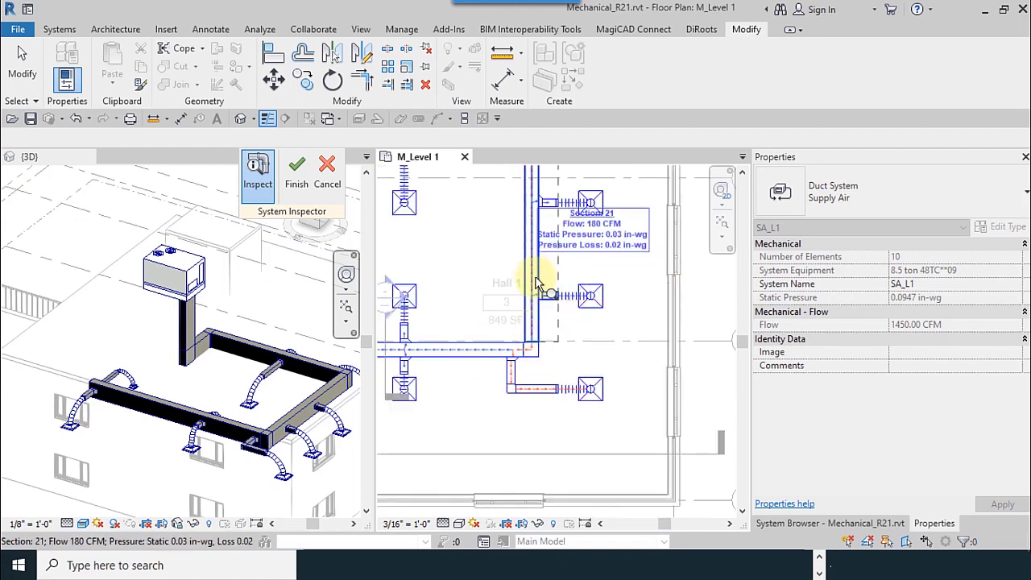
scroll(531, 337, up, 2)
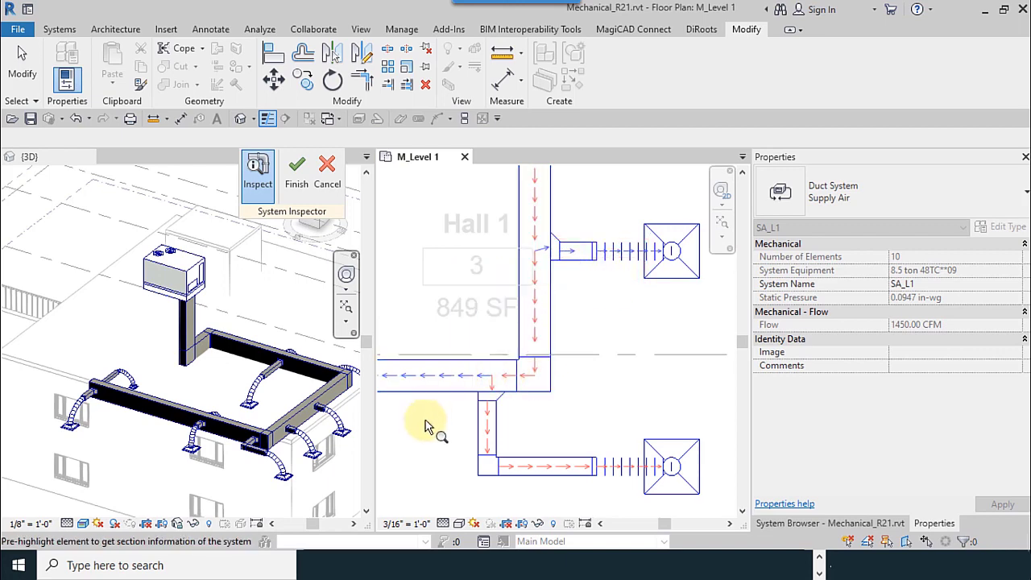
Examine the horizontal main duct below Hall 1 and trace the red flow path back up to the Kitchen 1 corner
middle_drag(504, 425, 632, 415)
scroll(612, 394, down, 2)
scroll(499, 354, up, 1)
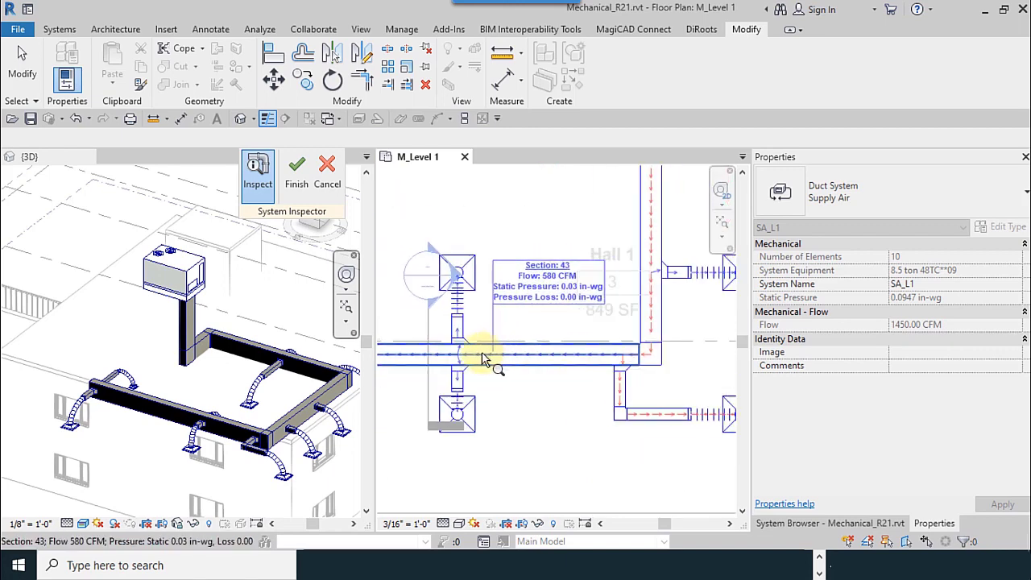
middle_drag(571, 356, 473, 419)
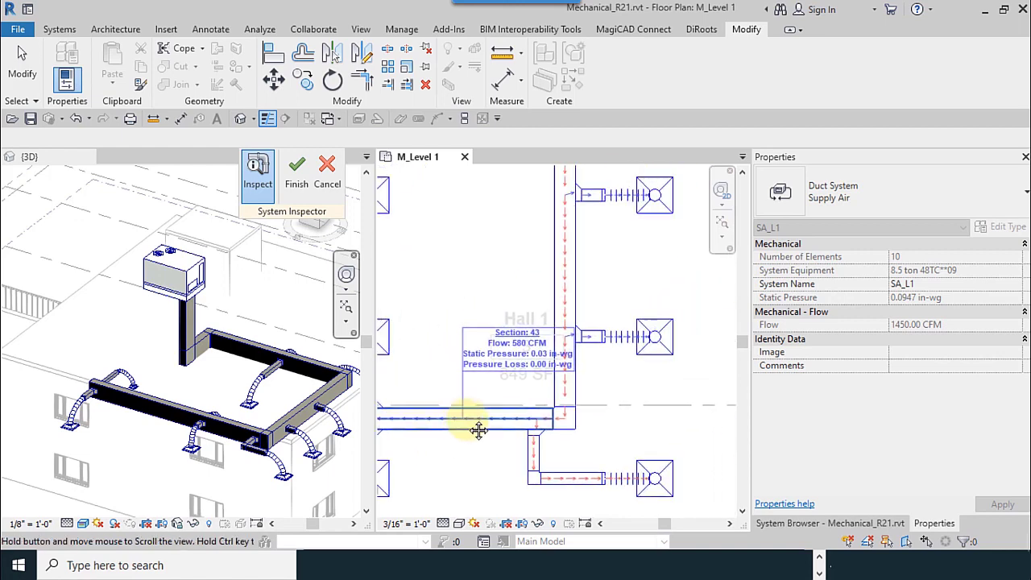
middle_drag(563, 283, 525, 362)
scroll(585, 356, down, 3)
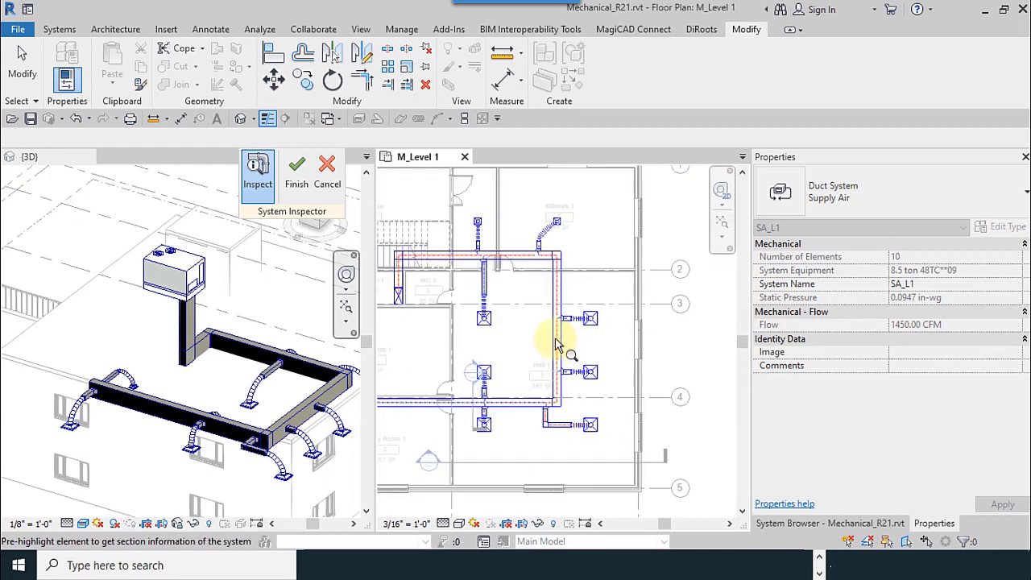
scroll(417, 271, up, 3)
middle_drag(585, 322, 512, 289)
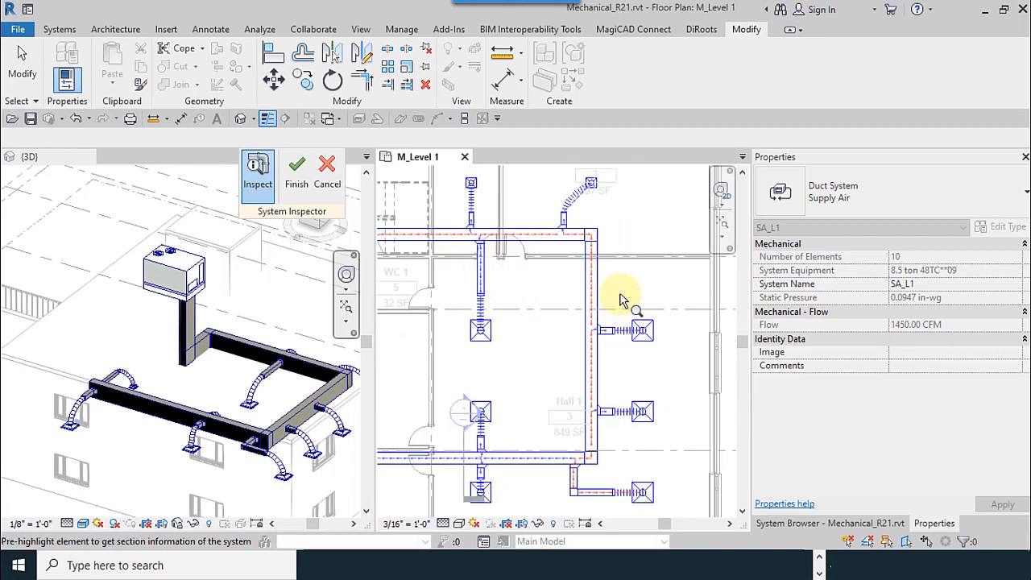
middle_drag(568, 299, 511, 311)
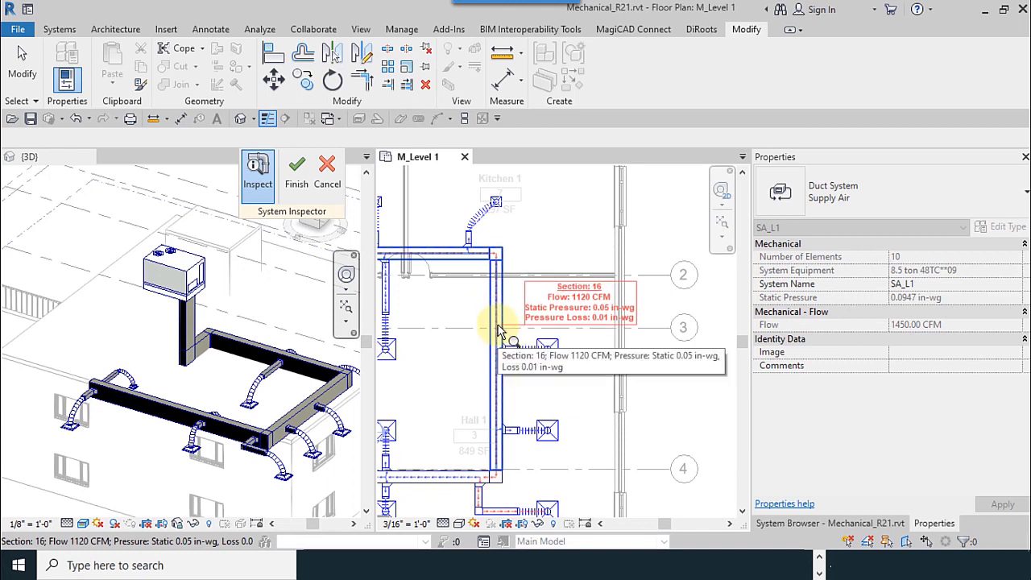
Select the vertical main duct section beside Hall 1 and compare its flow and pressure values with the section past the first branch
click(498, 325)
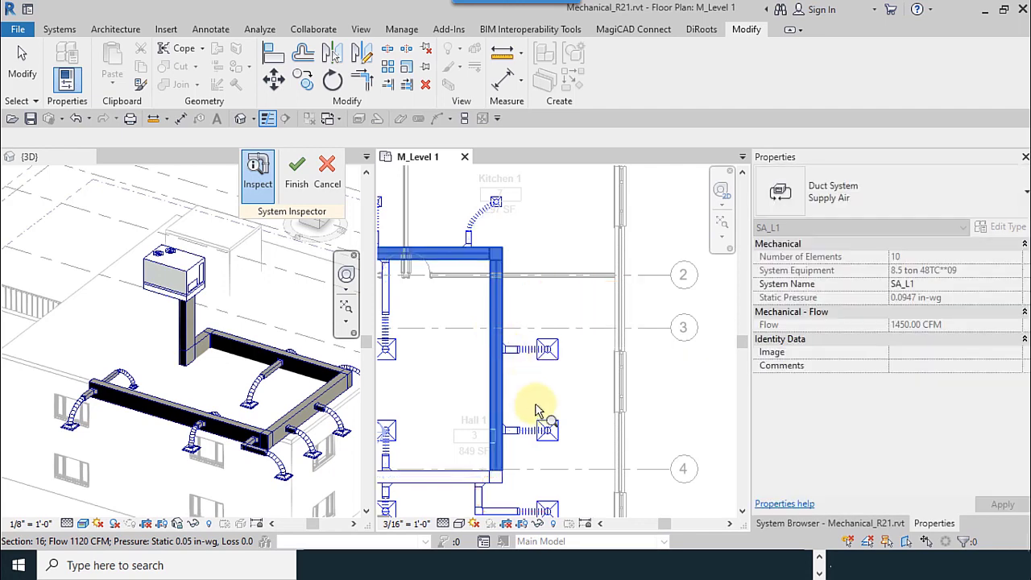
scroll(614, 322, up, 2)
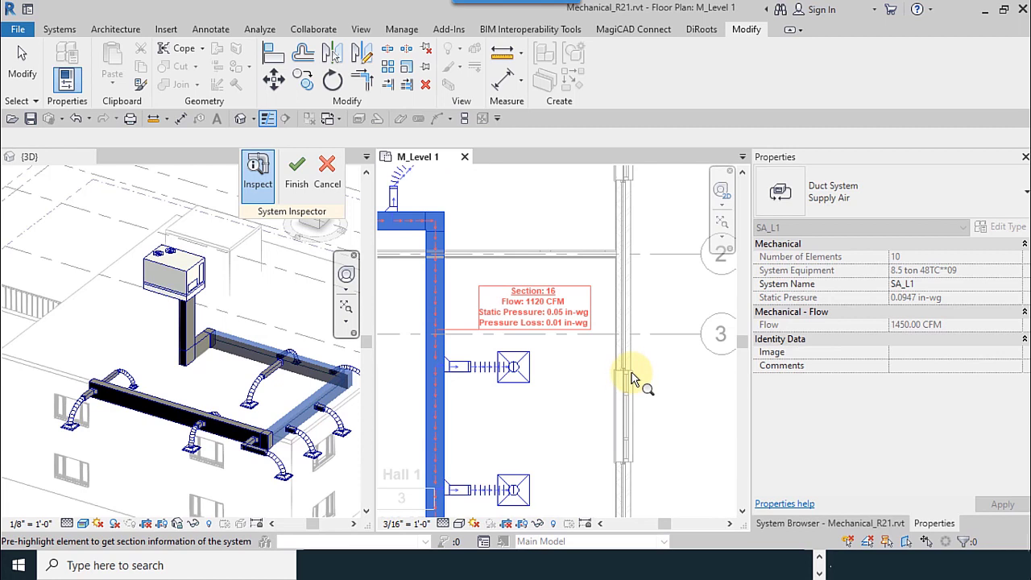
middle_drag(567, 413, 594, 362)
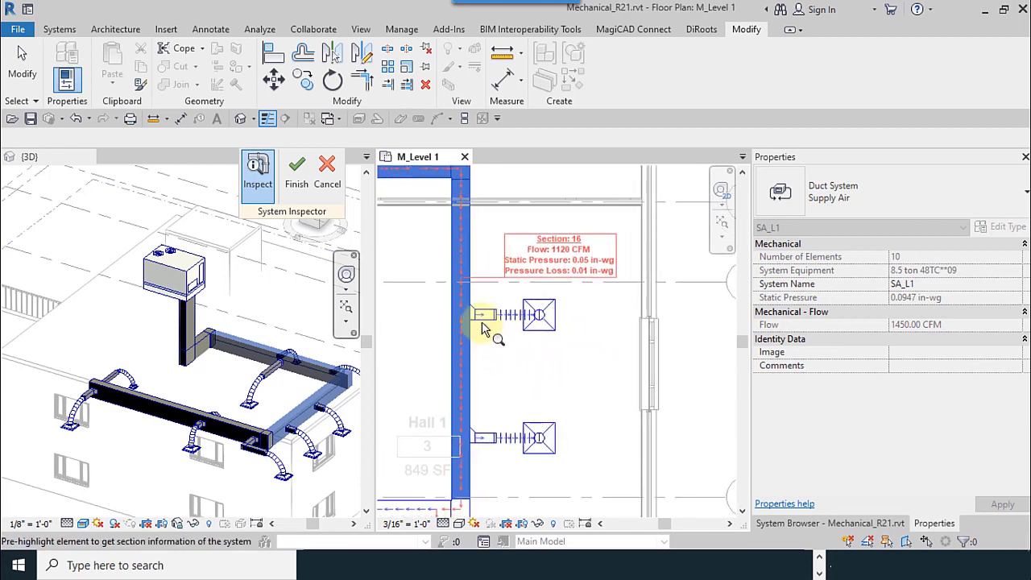
mouse_move(465, 384)
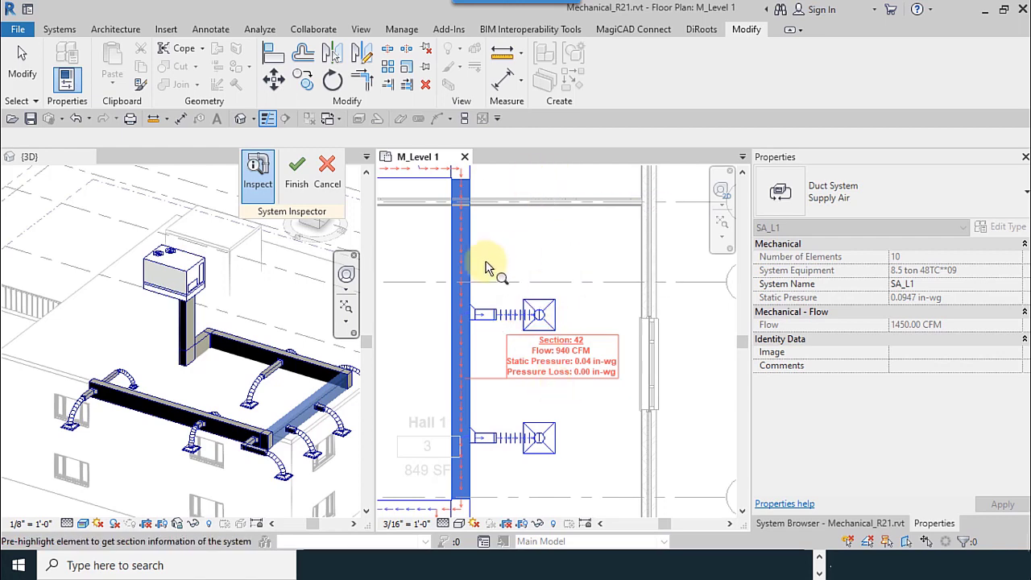
mouse_move(474, 274)
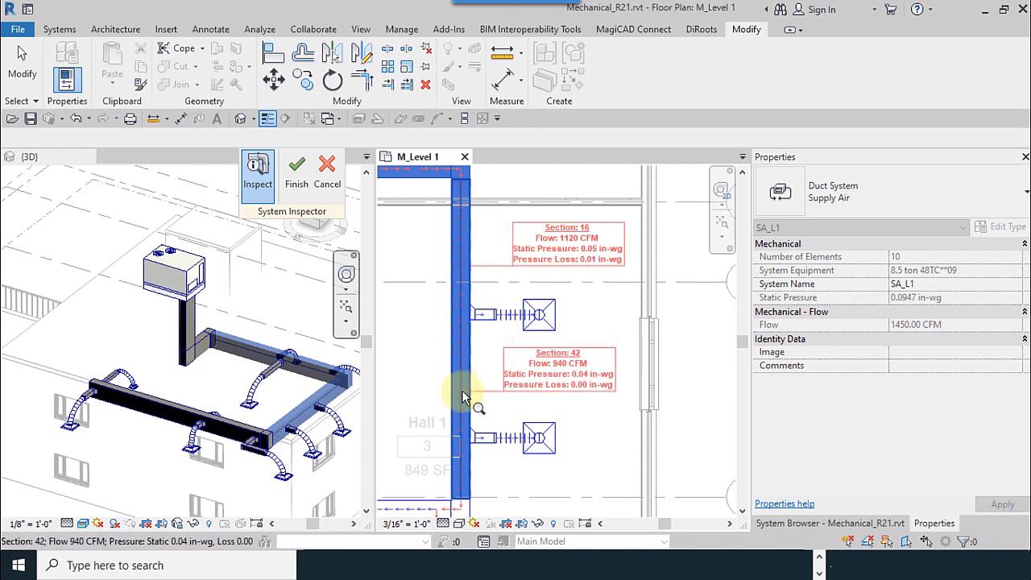
Inspect the Hall 1 diffuser branch and the end branches at the bedroom and Baby Room 1, then recheck the main duct
middle_drag(554, 361, 569, 310)
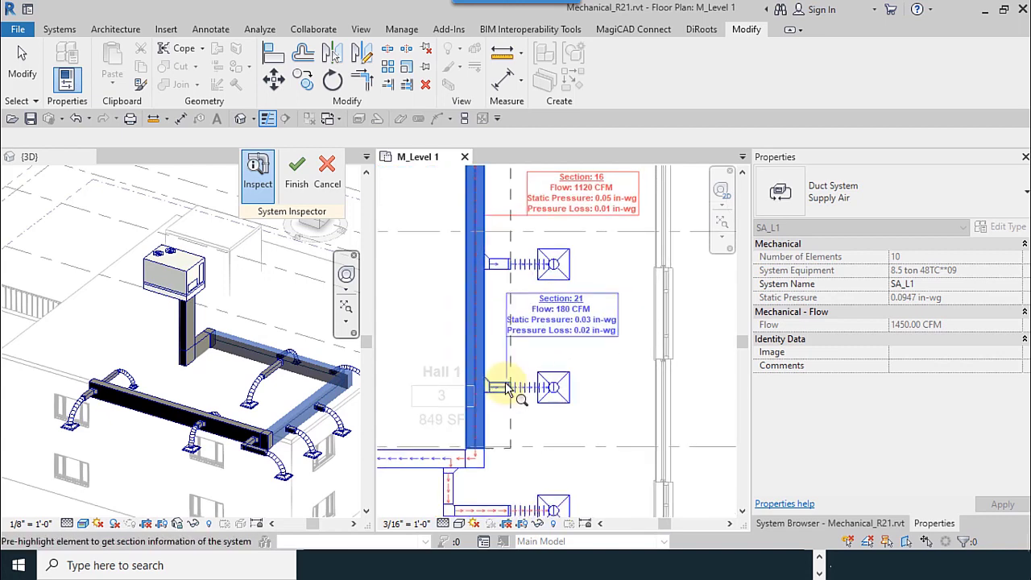
scroll(506, 388, down, 5)
scroll(394, 411, up, 6)
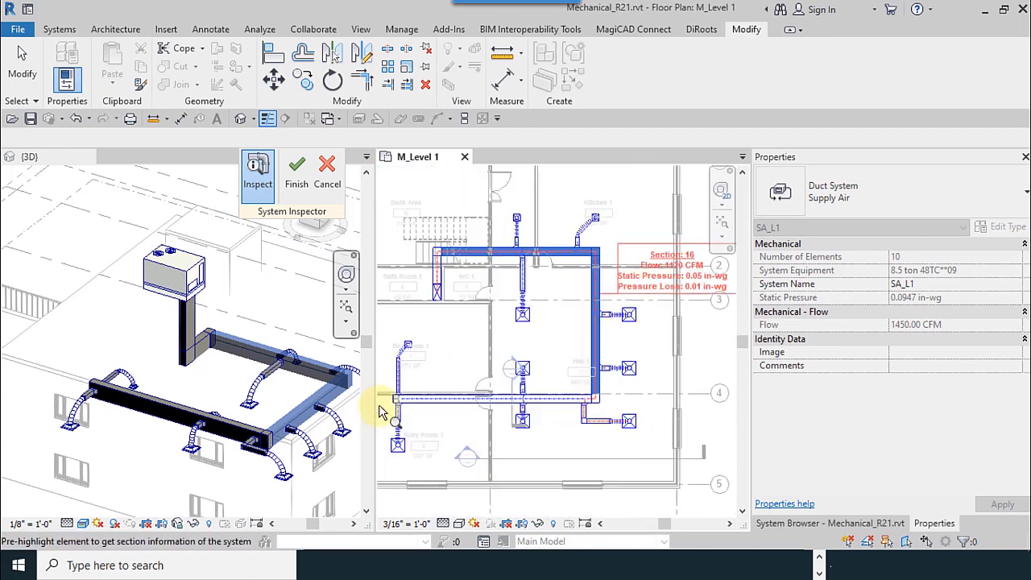
scroll(434, 355, down, 4)
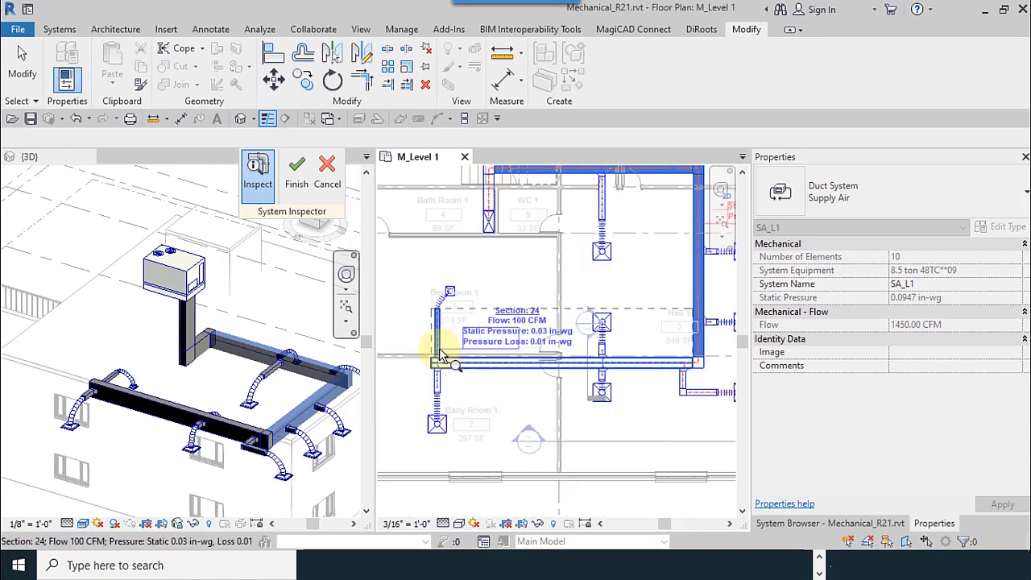
middle_drag(694, 251, 575, 328)
scroll(579, 328, up, 3)
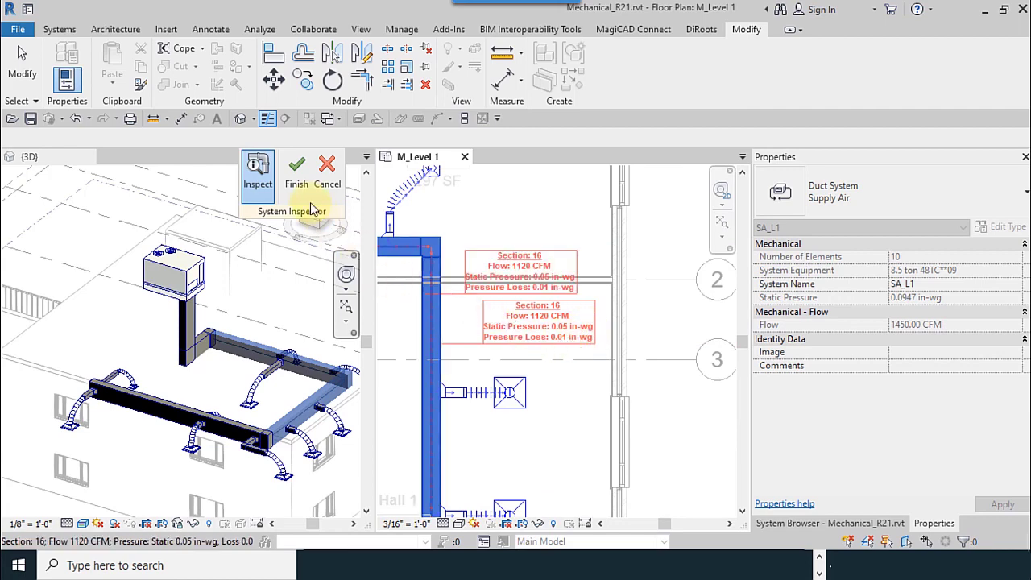
Finish the system inspection, dismiss the save reminder and save the project
click(297, 173)
scroll(555, 339, down, 4)
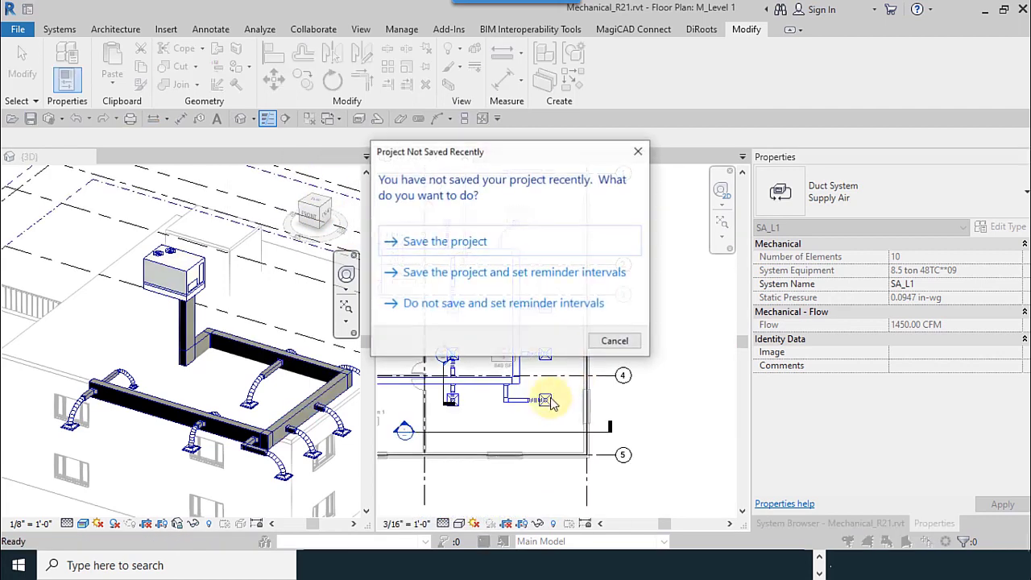
click(612, 341)
scroll(564, 402, down, 3)
middle_drag(511, 427, 635, 473)
click(30, 119)
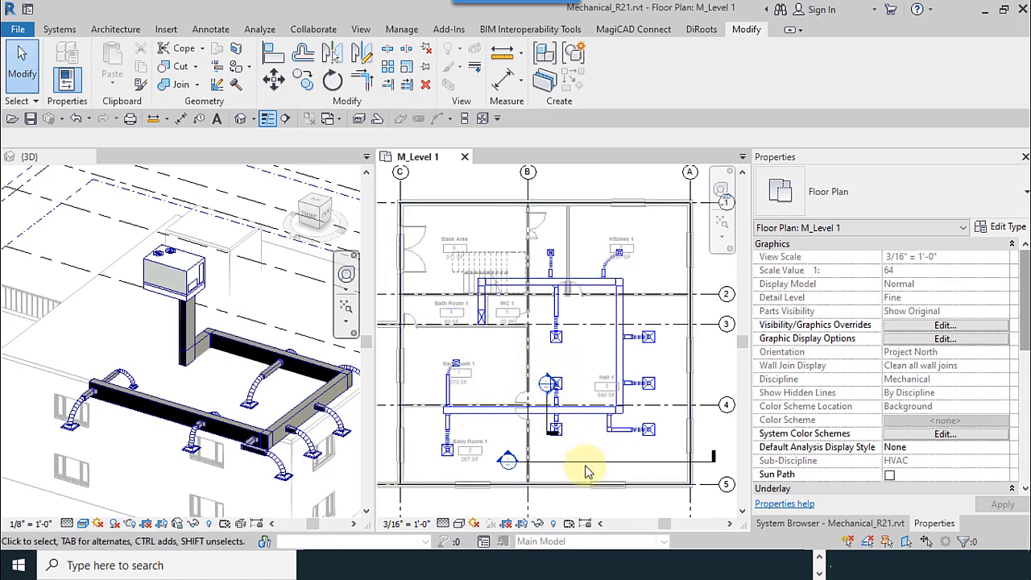
Open the Section 1 view from its marker on the floor plan and set its detail level to Fine
double_click(505, 462)
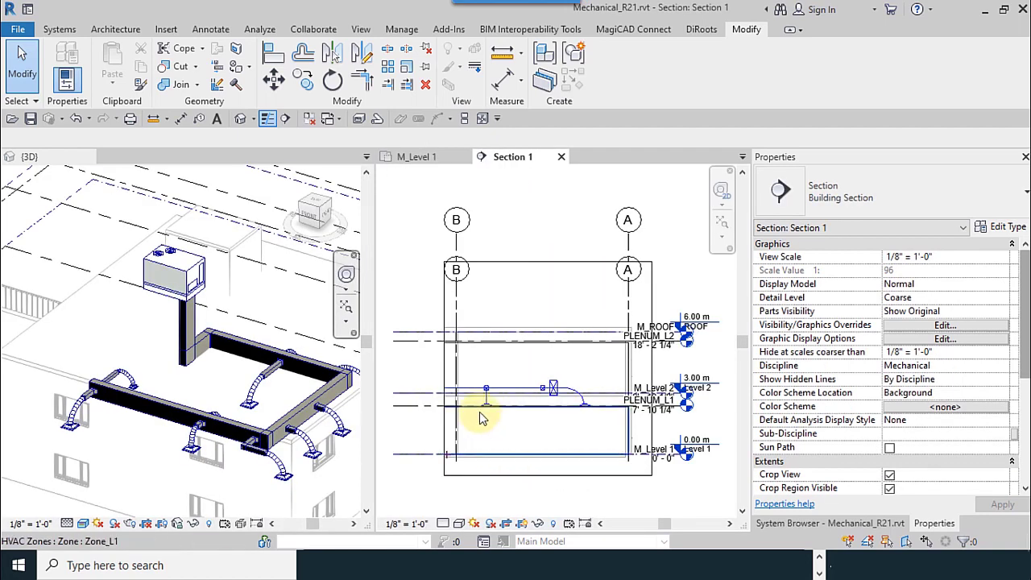
scroll(483, 416, up, 3)
click(442, 523)
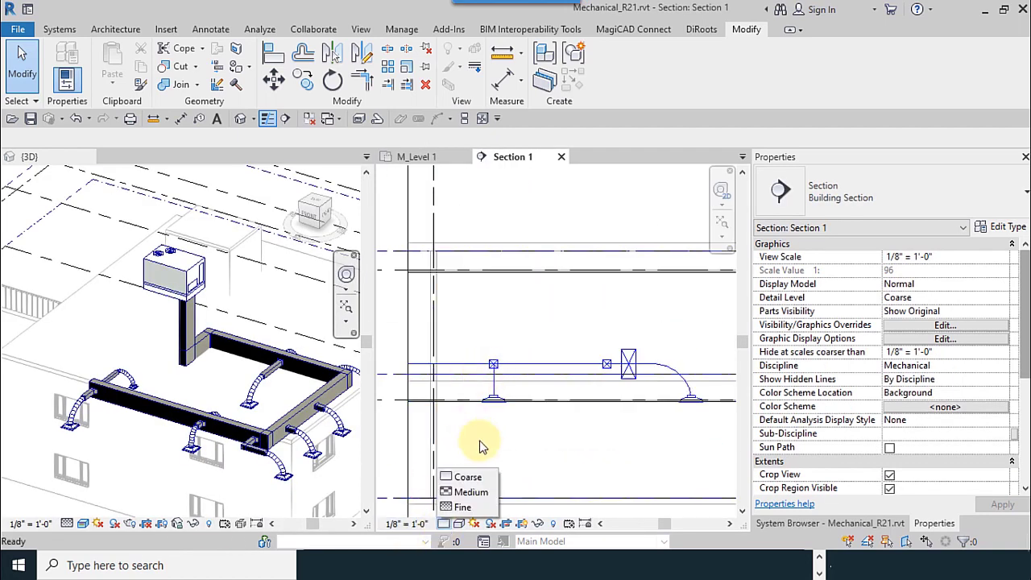
click(462, 507)
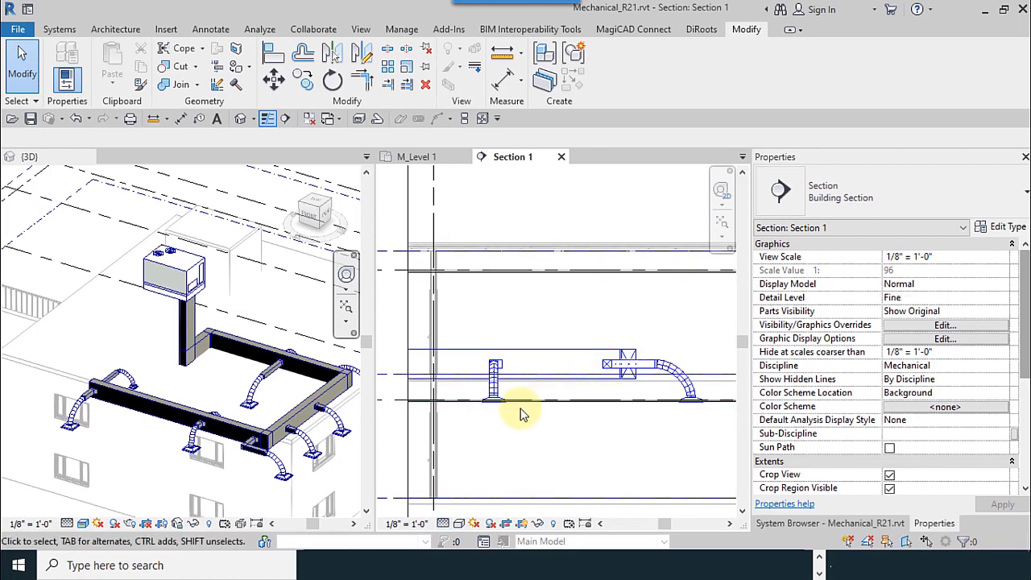
scroll(515, 411, up, 5)
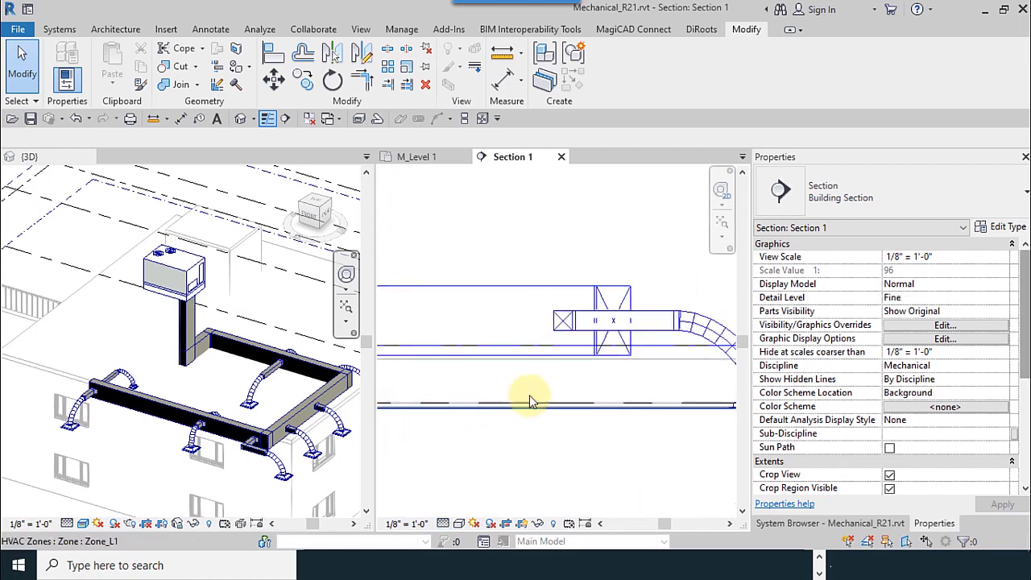
Measure the vertical clearance from the plenum level line up towards the underside of the main duct in Section 1
click(165, 119)
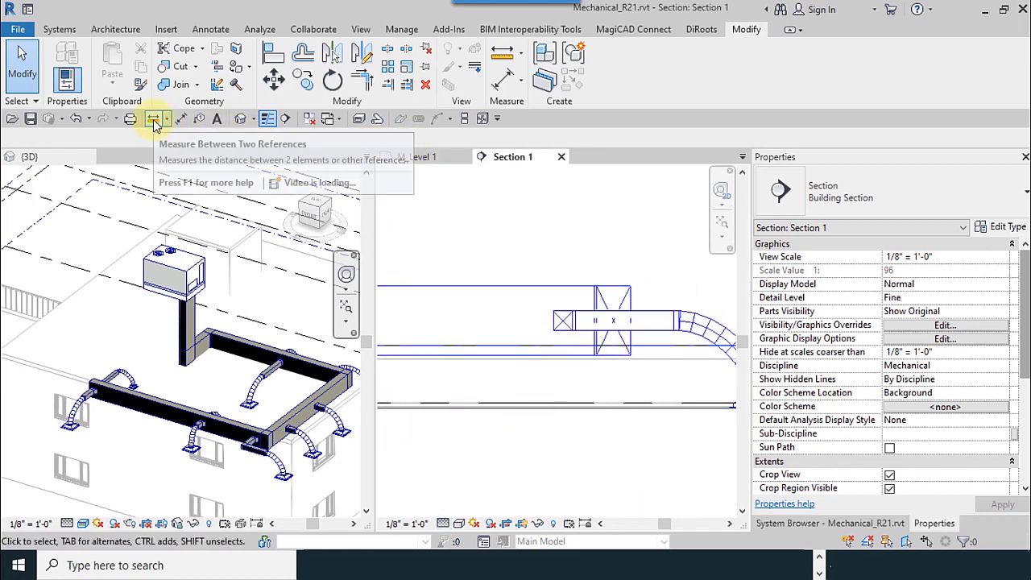
click(202, 141)
click(477, 402)
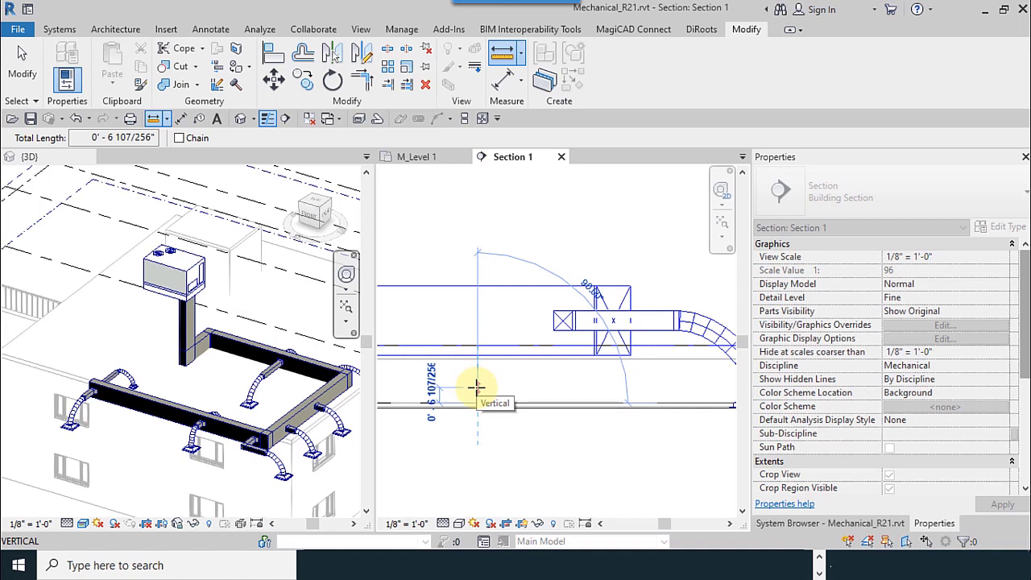
click(22, 61)
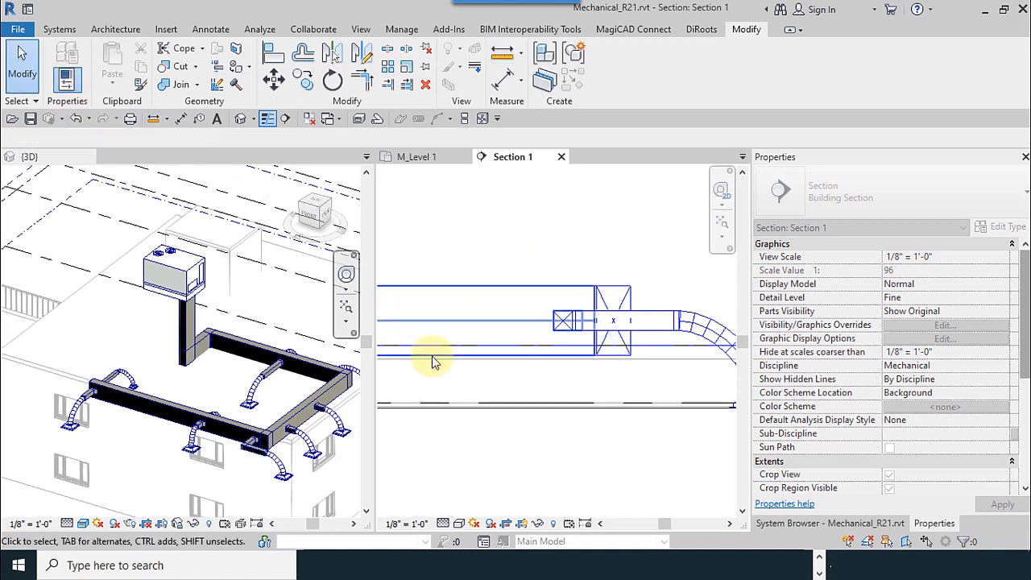
scroll(432, 403, down, 2)
middle_drag(432, 403, 511, 421)
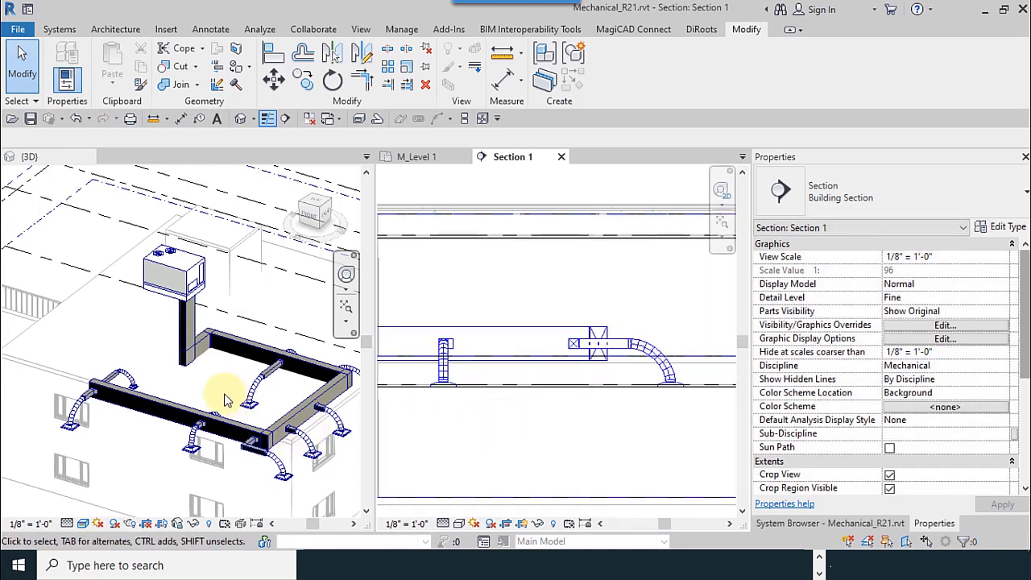
shift+middle_drag(182, 374, 158, 331)
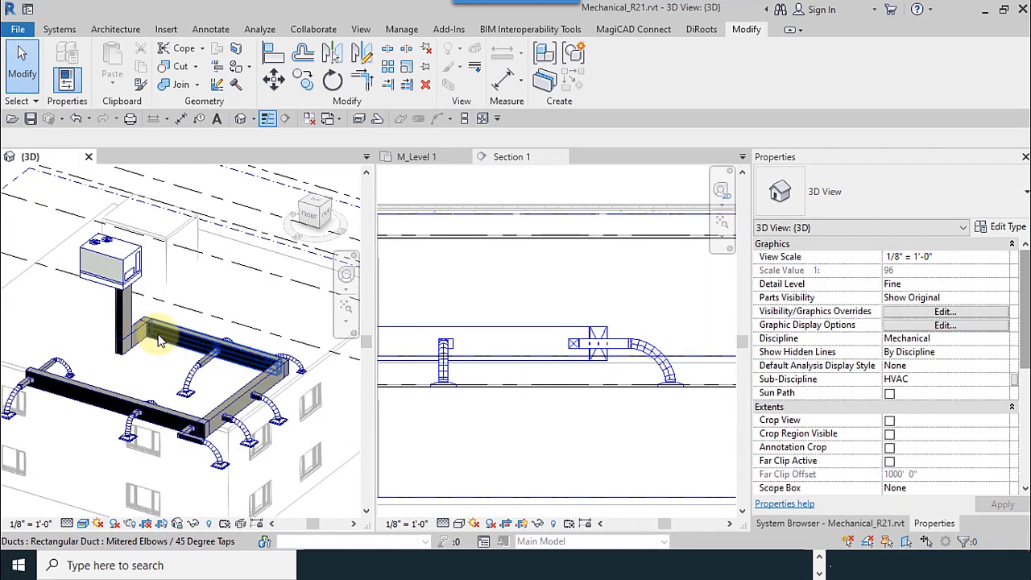
Select the entire supply duct network in the 3D view and open the Duct Sizing settings for it
key(Tab)
key(Tab)
key(Tab)
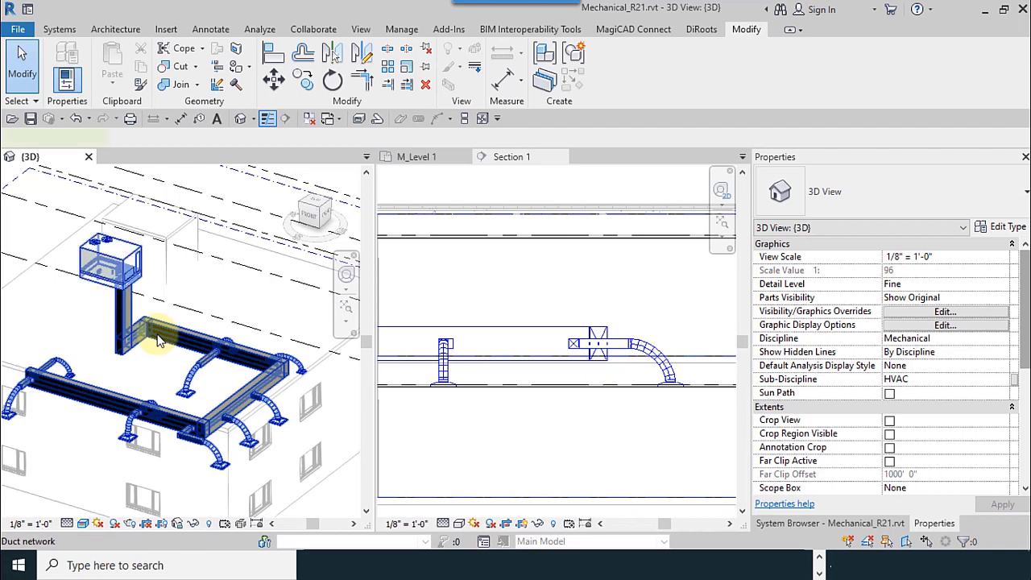
click(158, 339)
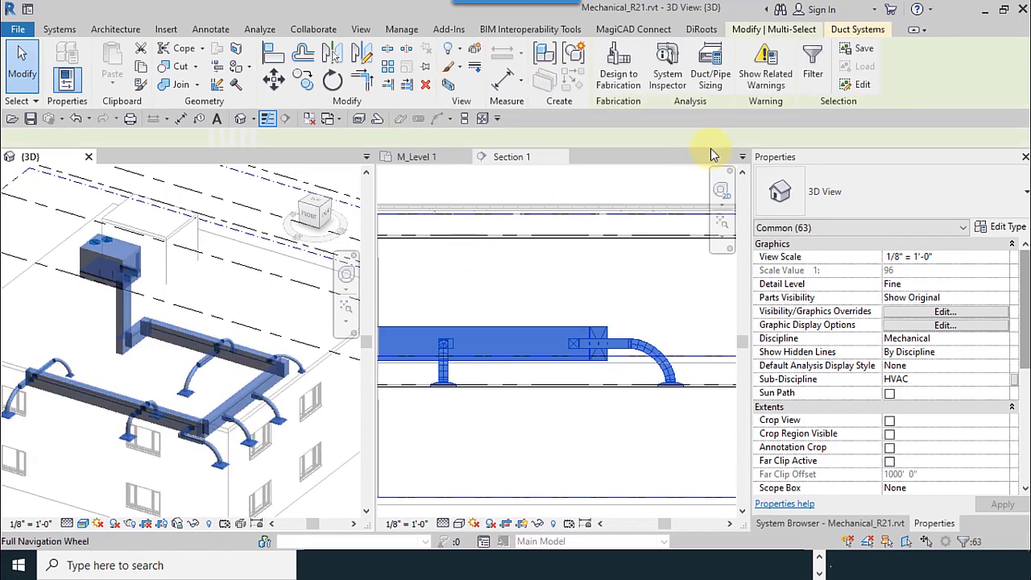
click(712, 81)
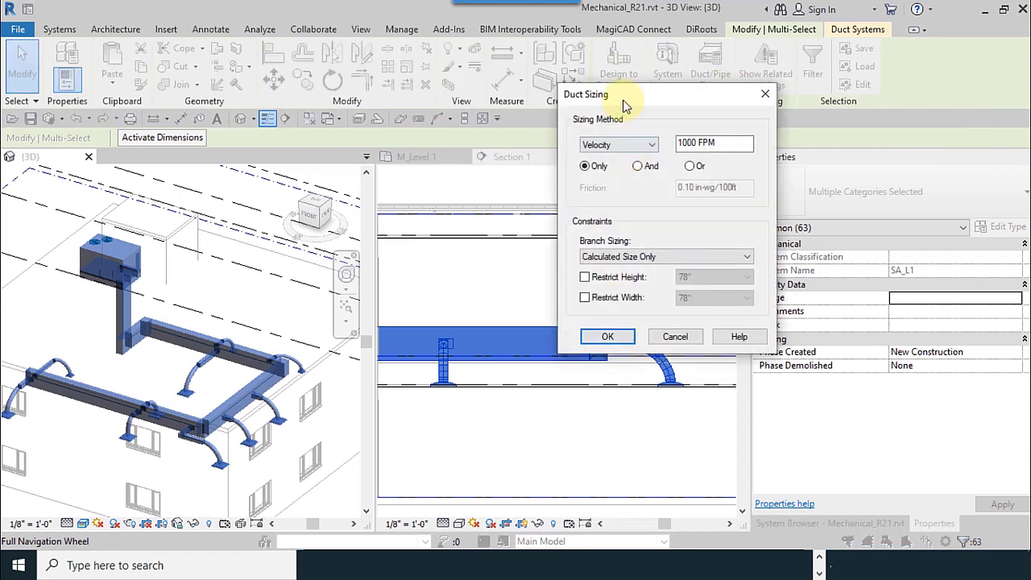
drag(626, 89, 509, 87)
Review the available duct sizing methods, keep Velocity, and examine its 1000 FPM setting
click(486, 140)
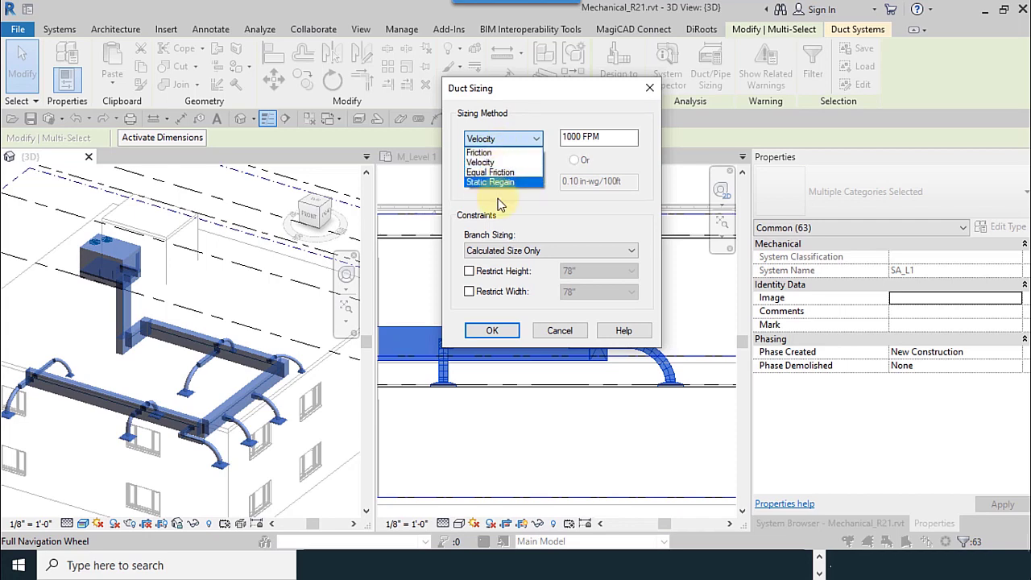
click(494, 166)
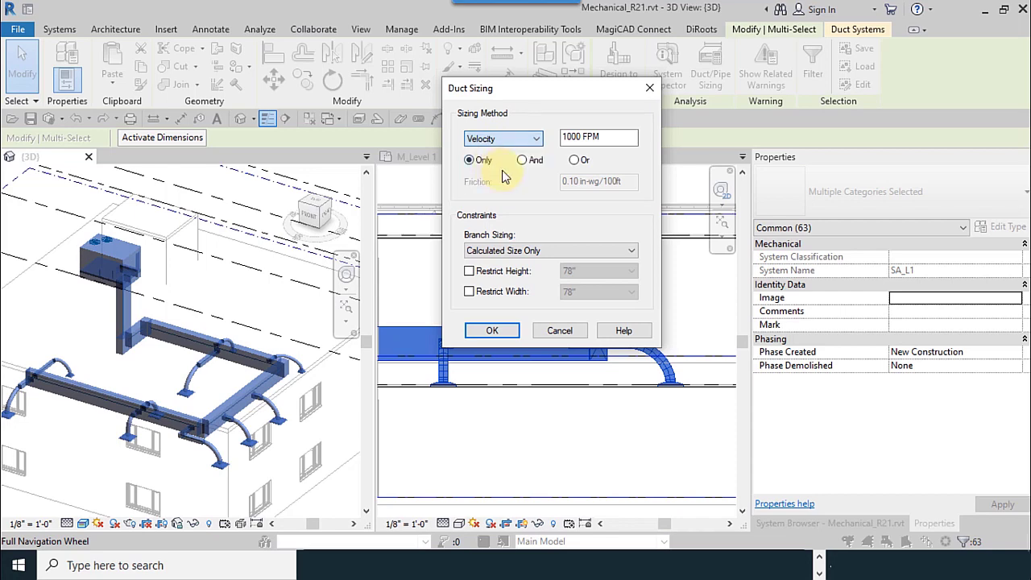
click(581, 136)
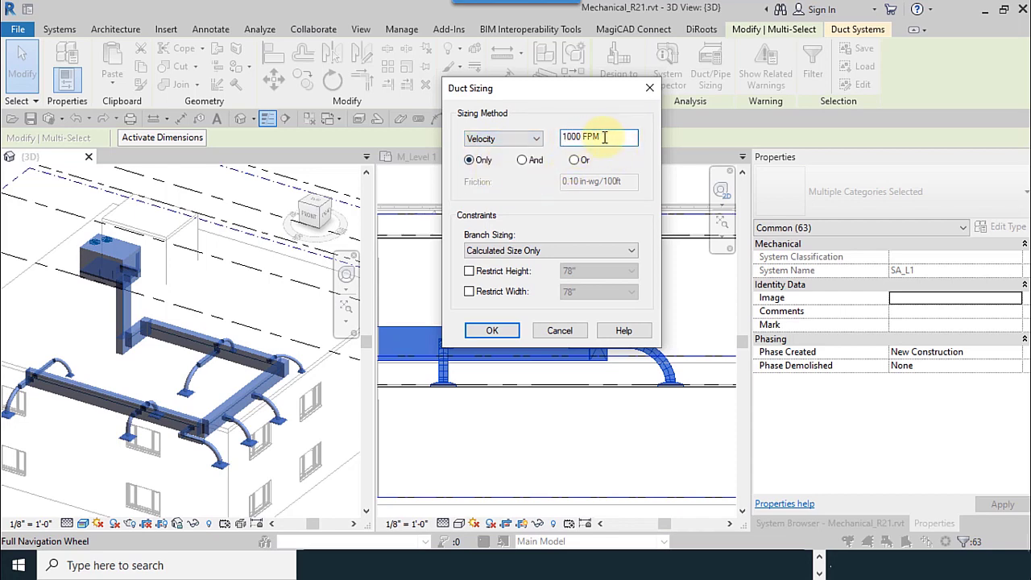
drag(604, 136, 537, 129)
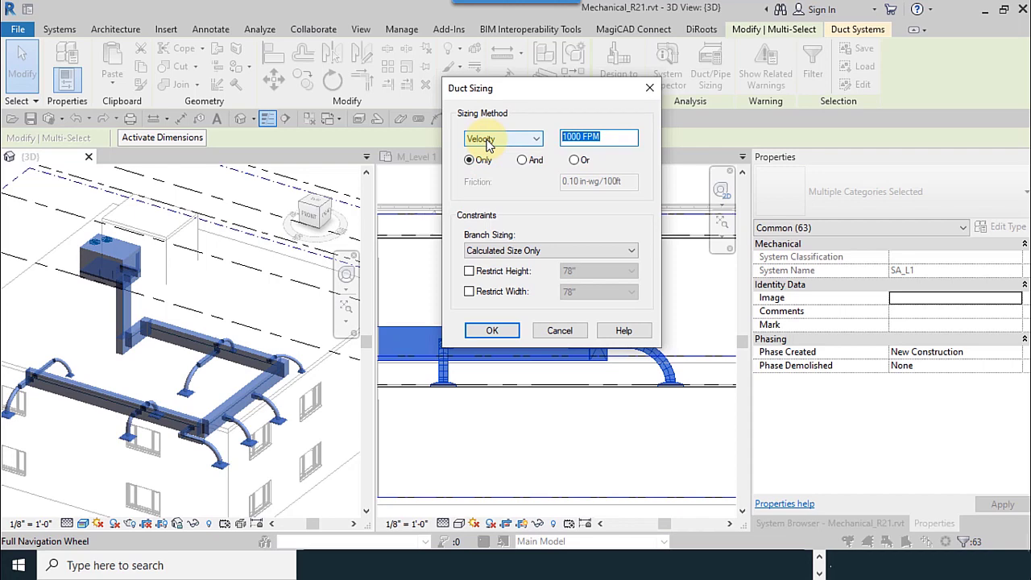
Compare the And and Or friction combinations, return to Only, and review the branch sizing options while keeping Calculated Size Only
click(522, 160)
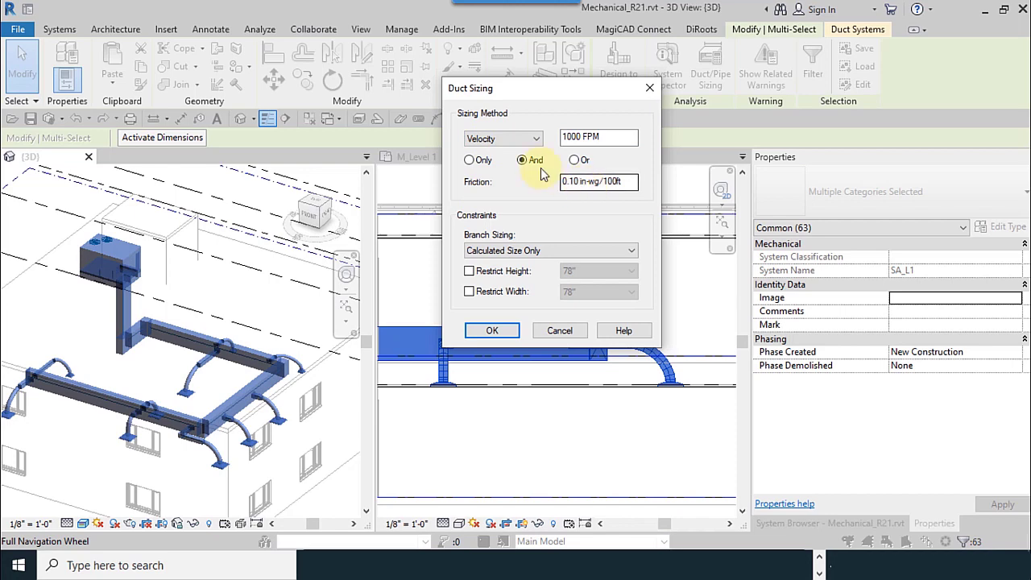
click(573, 160)
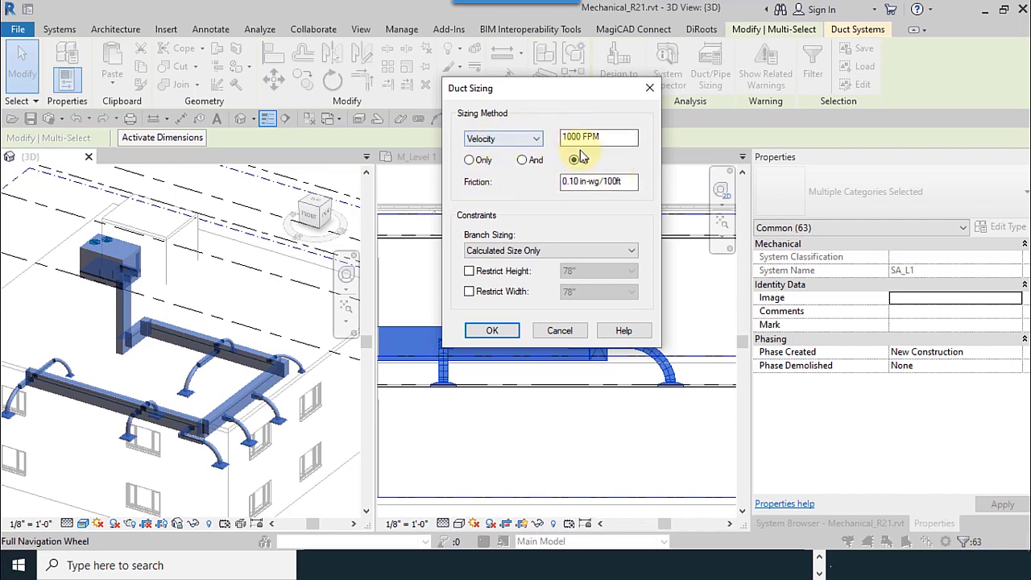
click(481, 161)
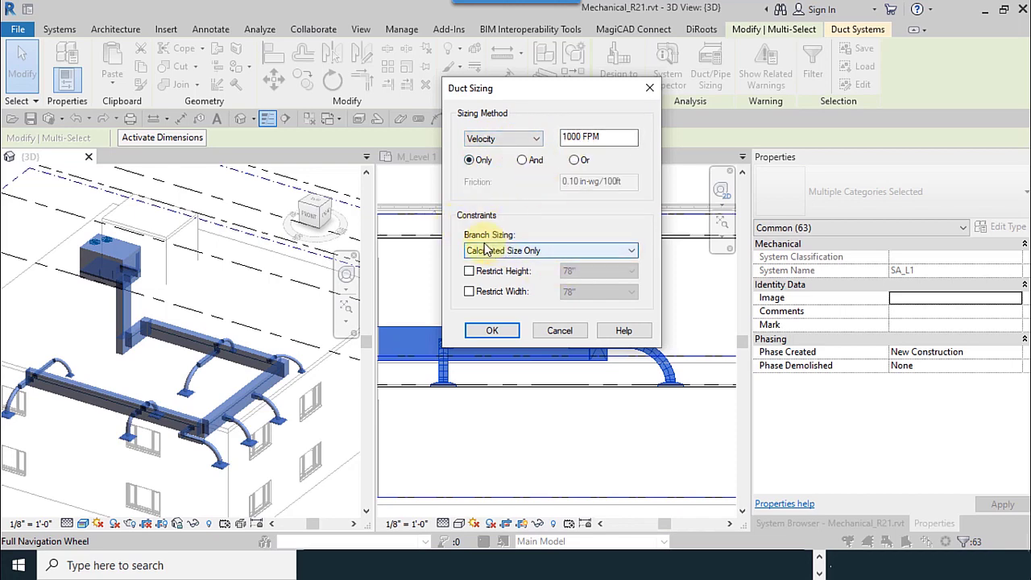
click(516, 251)
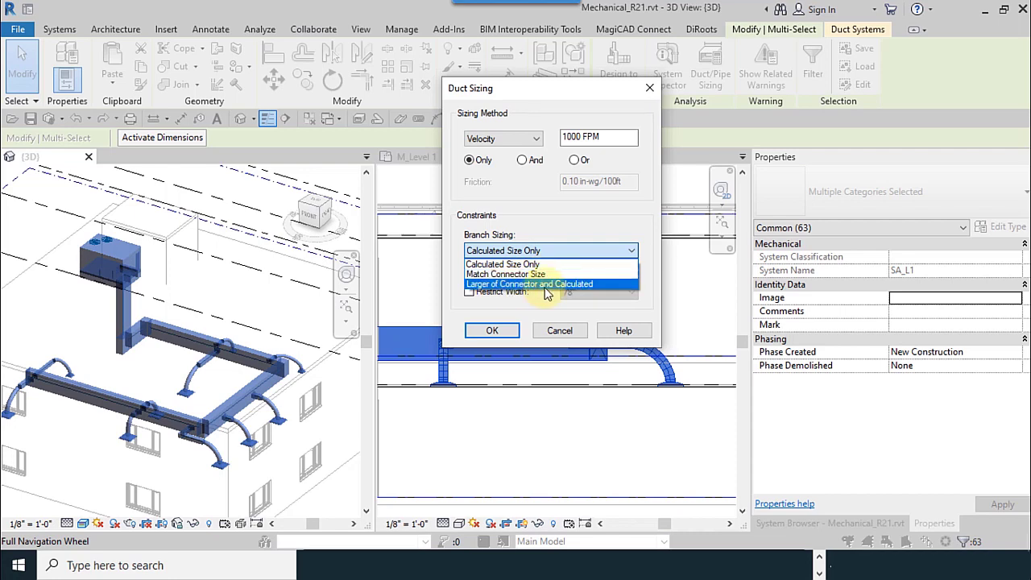
click(550, 232)
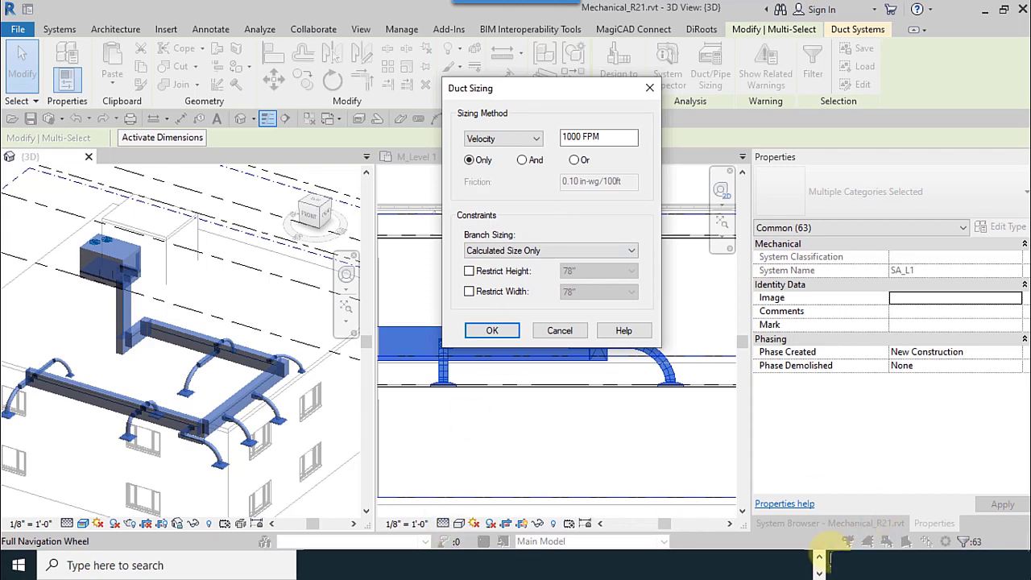
Switch to the Duct Sizing Examples help page in the browser and compare the Friction Only layouts before and after sizing
click(818, 568)
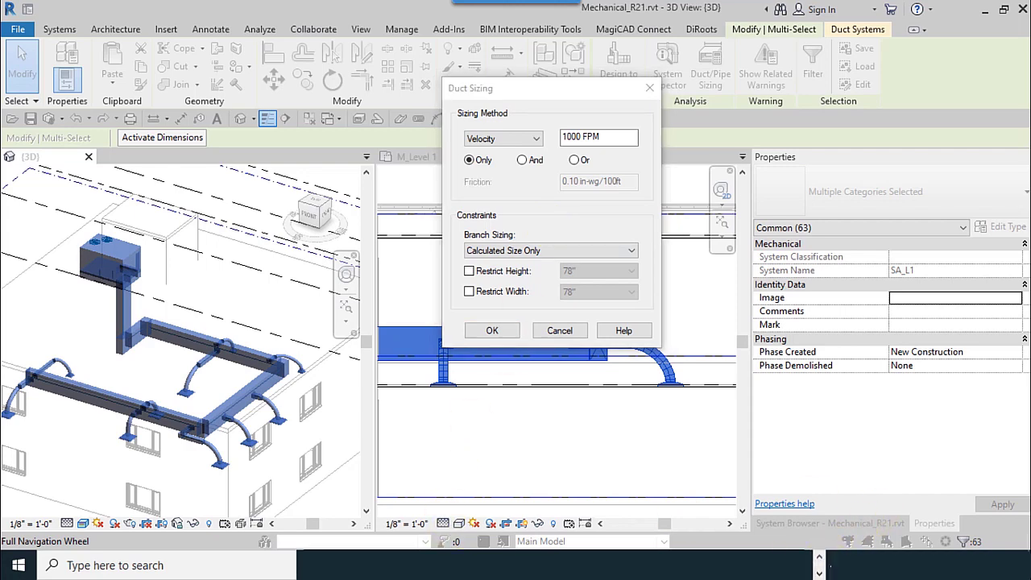
mouse_move(426, 566)
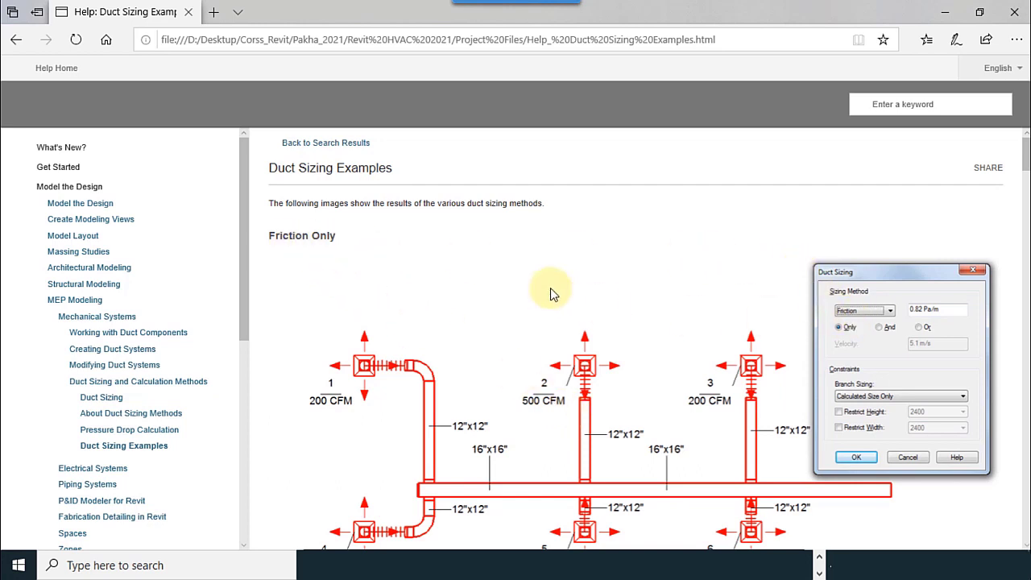
scroll(550, 288, down, 2)
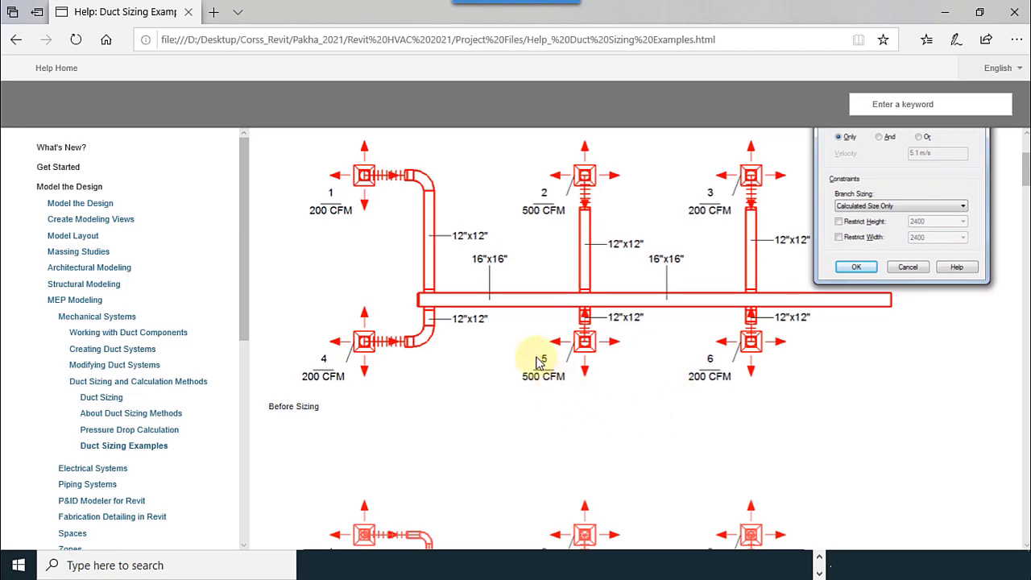
scroll(450, 275, down, 5)
scroll(456, 290, up, 3)
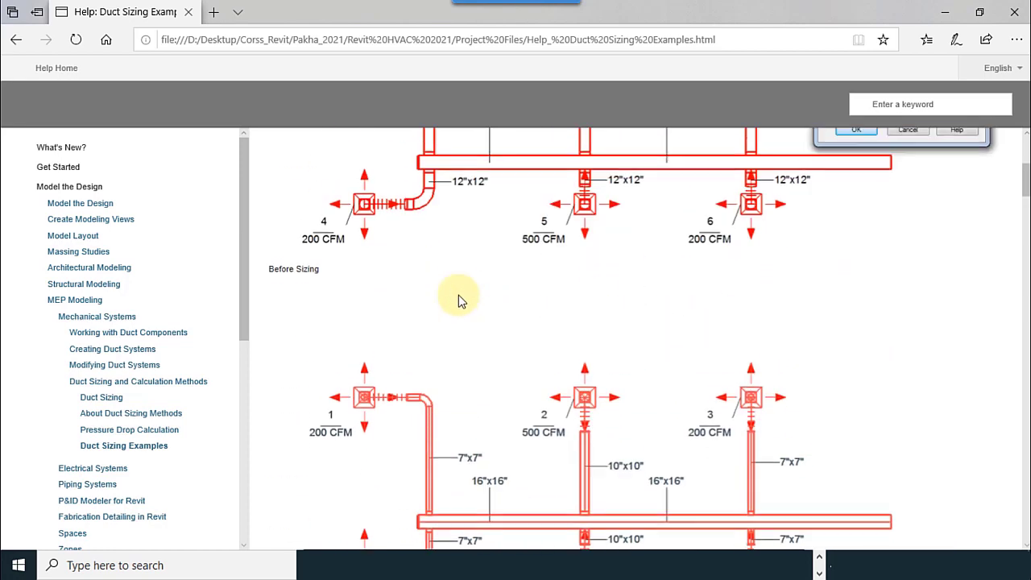
scroll(459, 301, down, 3)
scroll(459, 295, down, 2)
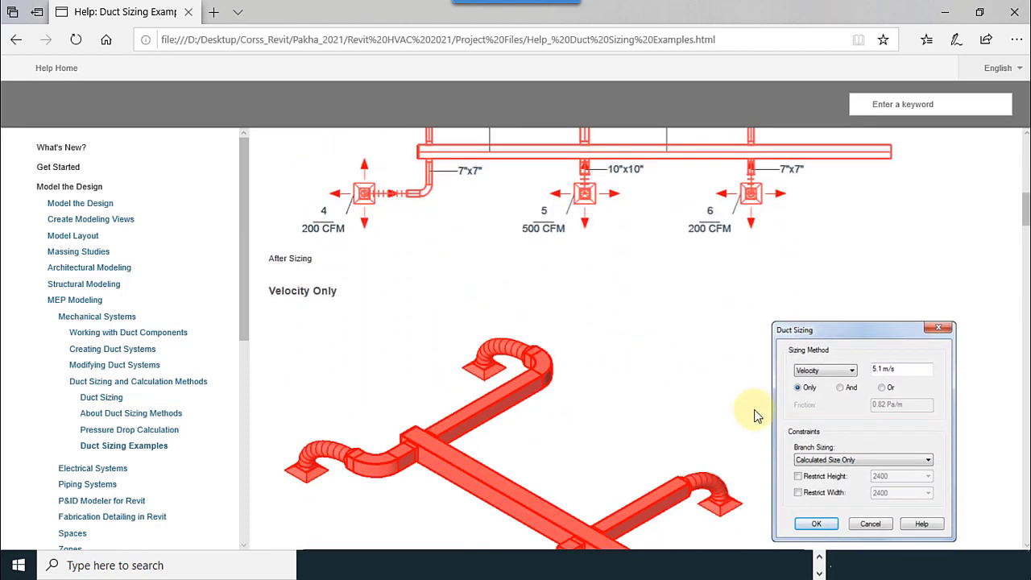
scroll(524, 346, up, 5)
scroll(490, 333, down, 2)
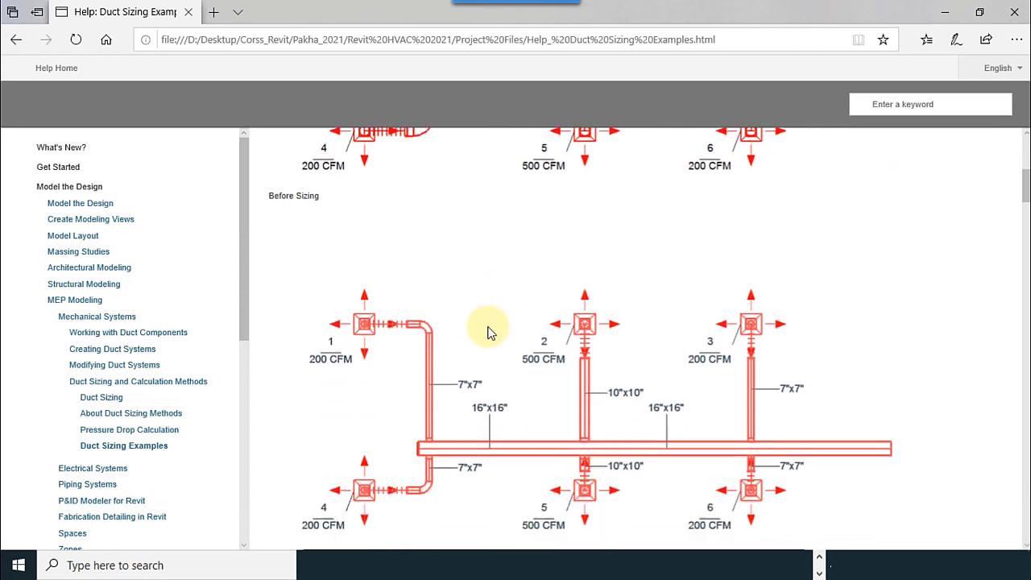
scroll(290, 217, up, 2)
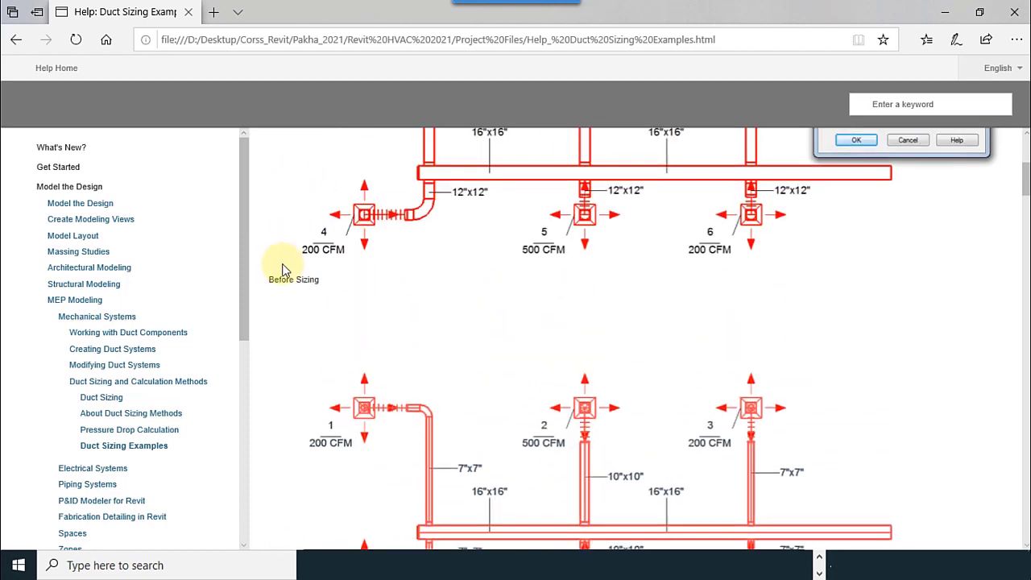
scroll(360, 288, up, 4)
scroll(421, 294, down, 9)
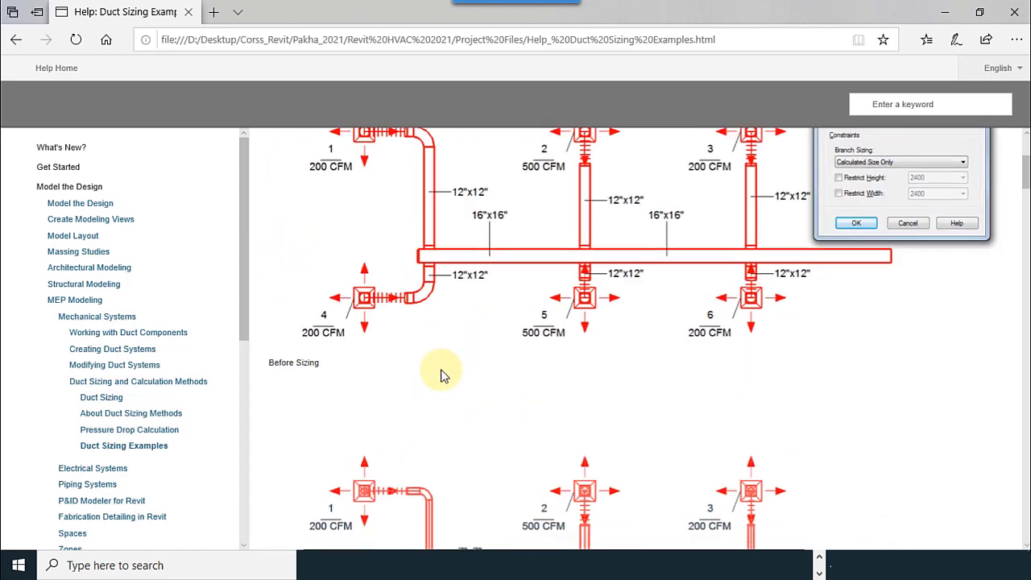
scroll(466, 221, up, 1)
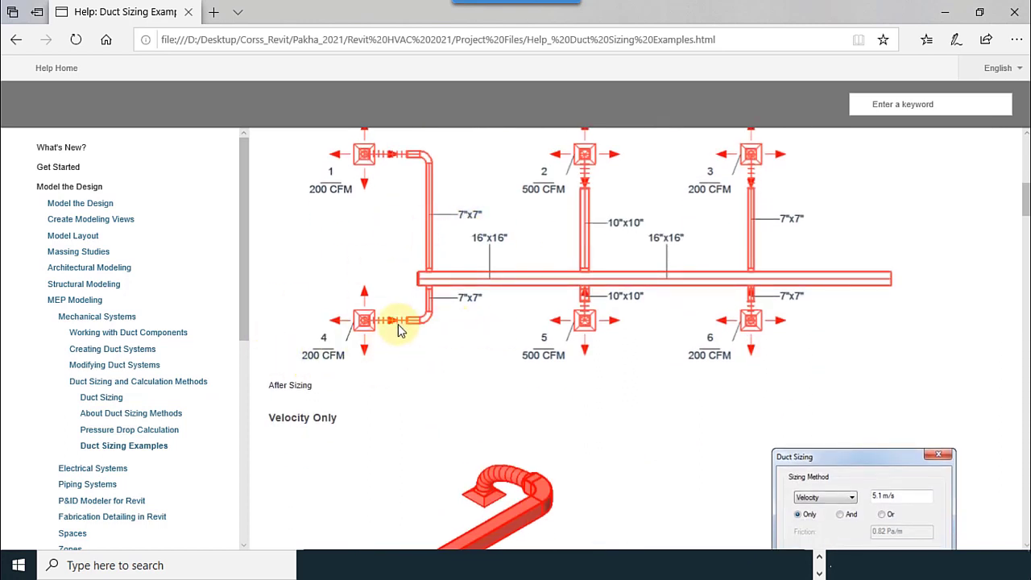
Examine the Velocity Only and Equal Friction examples, comparing their duct sizes before and after sizing
scroll(526, 409, down, 8)
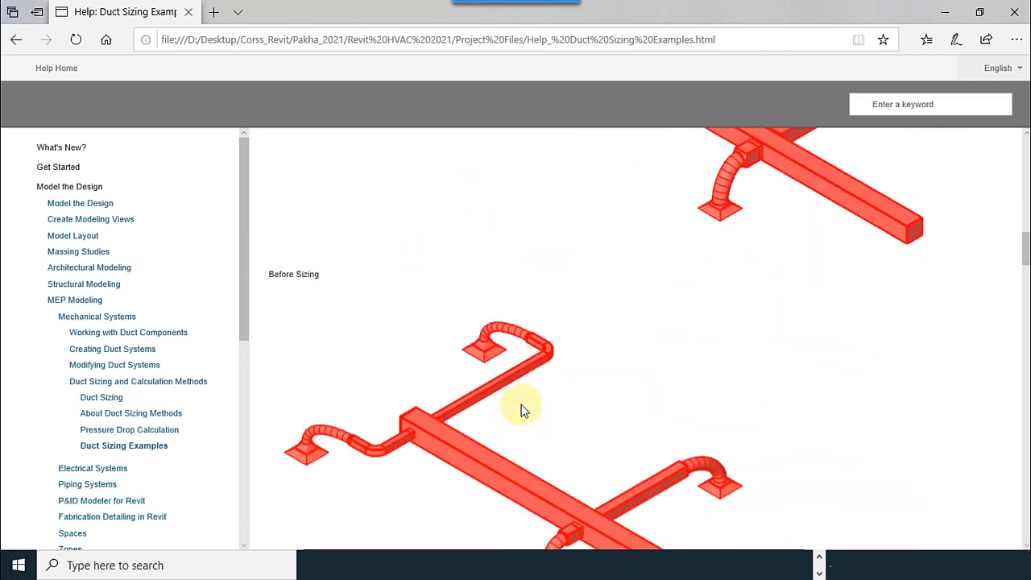
scroll(520, 411, down, 3)
scroll(386, 285, down, 10)
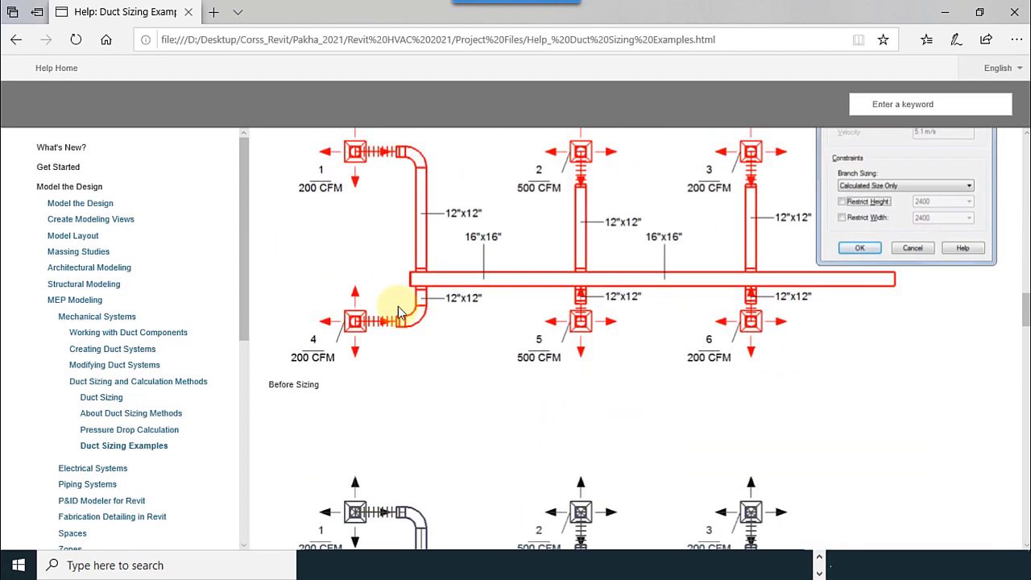
scroll(444, 317, down, 5)
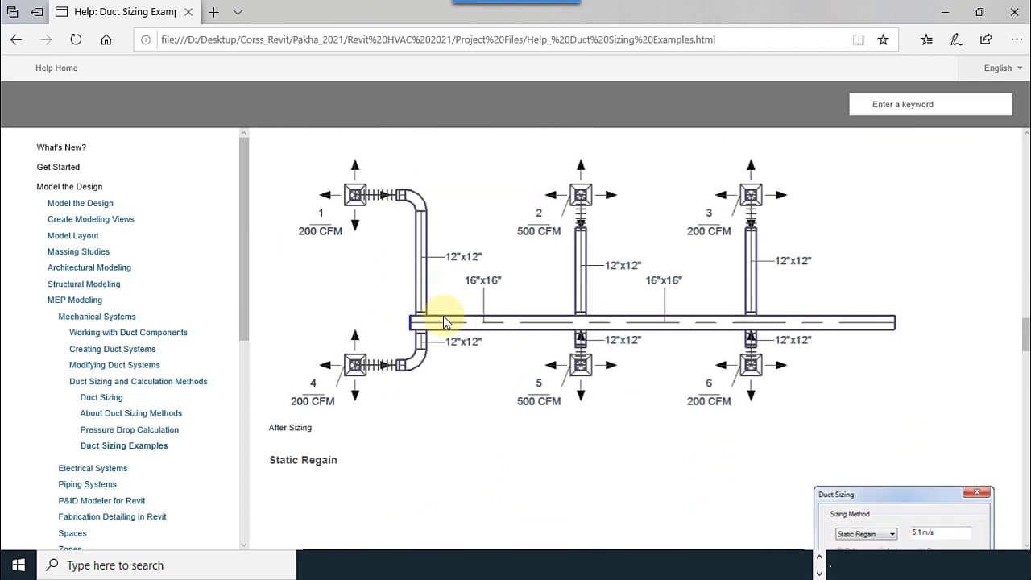
scroll(505, 337, down, 1)
scroll(745, 311, up, 4)
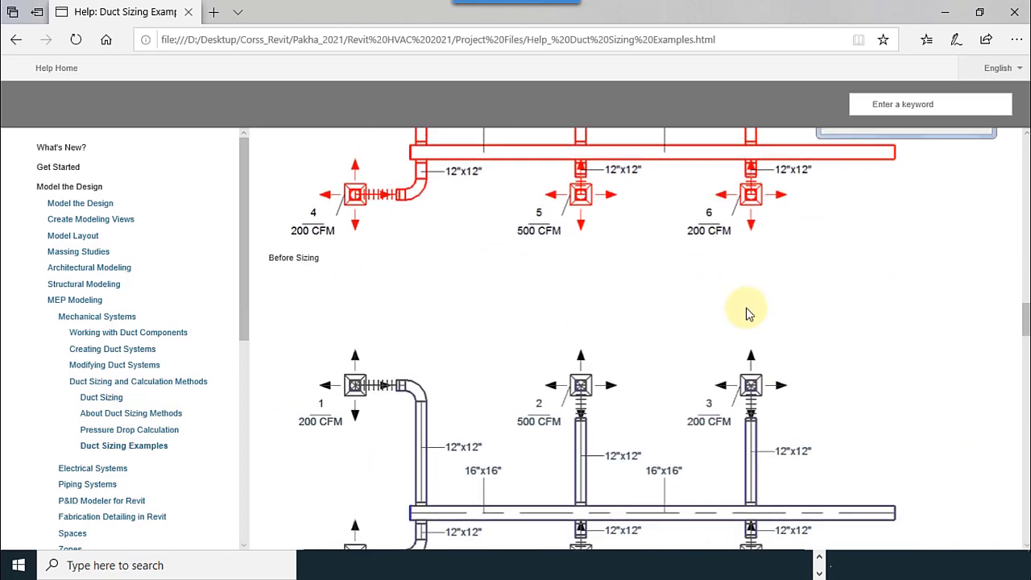
scroll(830, 298, up, 1)
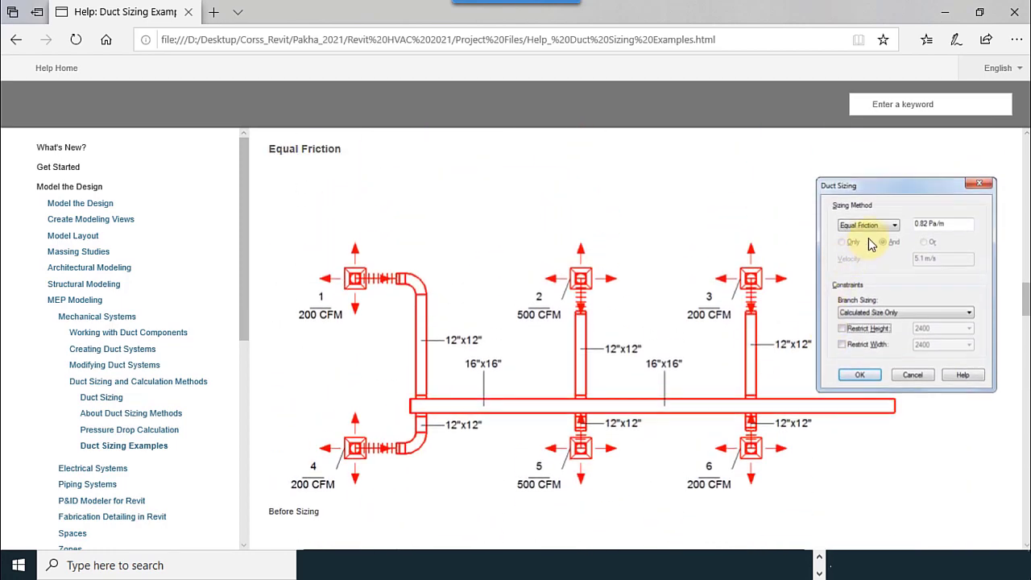
scroll(419, 362, down, 4)
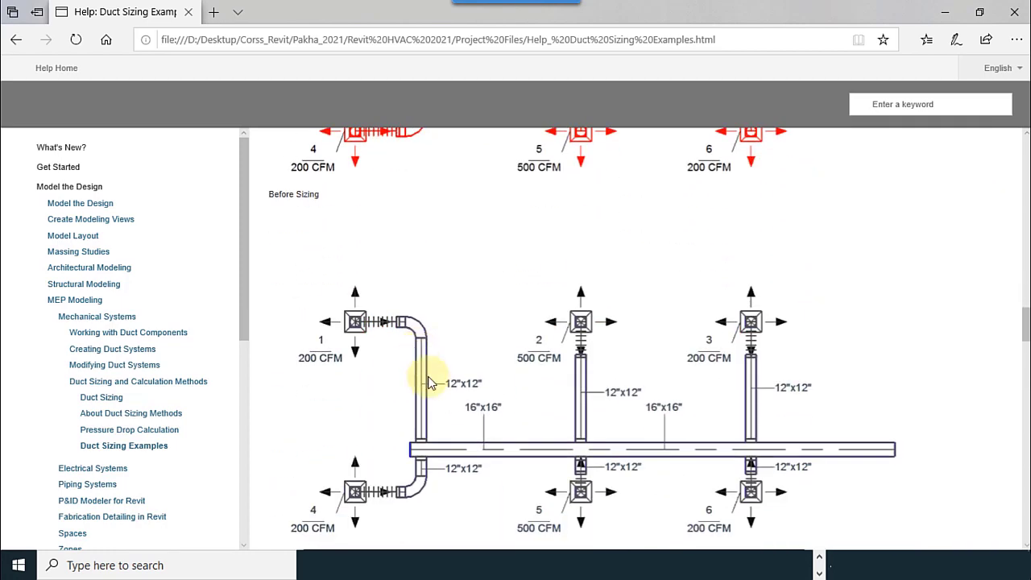
scroll(386, 322, down, 3)
scroll(295, 276, up, 1)
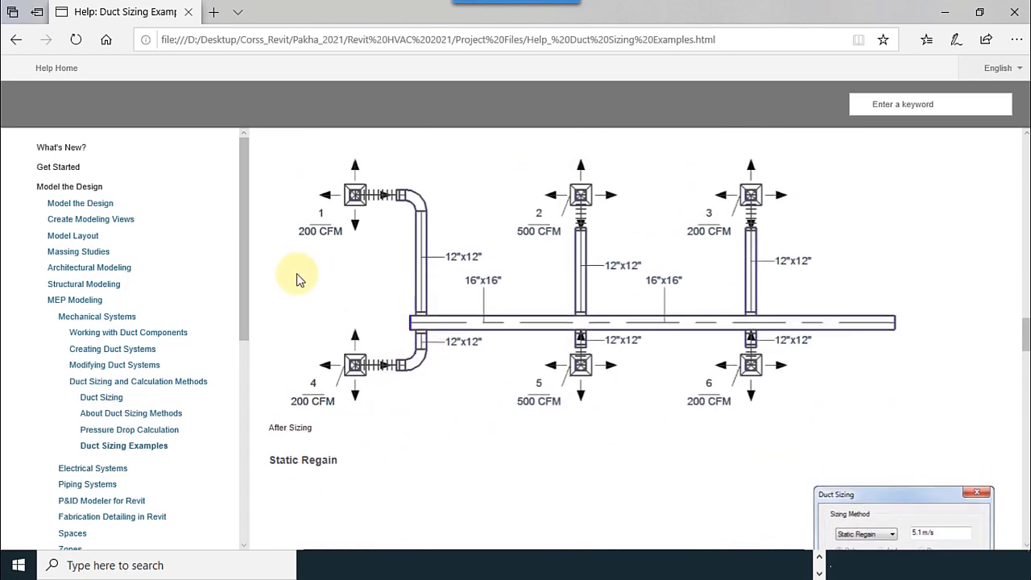
scroll(467, 295, down, 2)
scroll(467, 306, up, 2)
scroll(467, 306, up, 1)
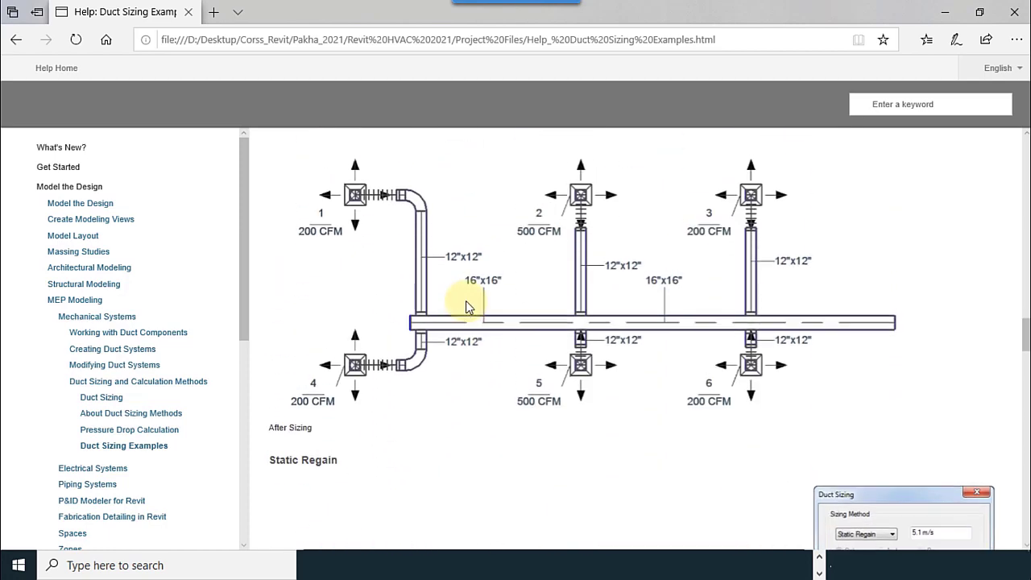
Examine the Static Regain and the Friction and Velocity examples, comparing their duct sizes before and after sizing
scroll(483, 346, down, 4)
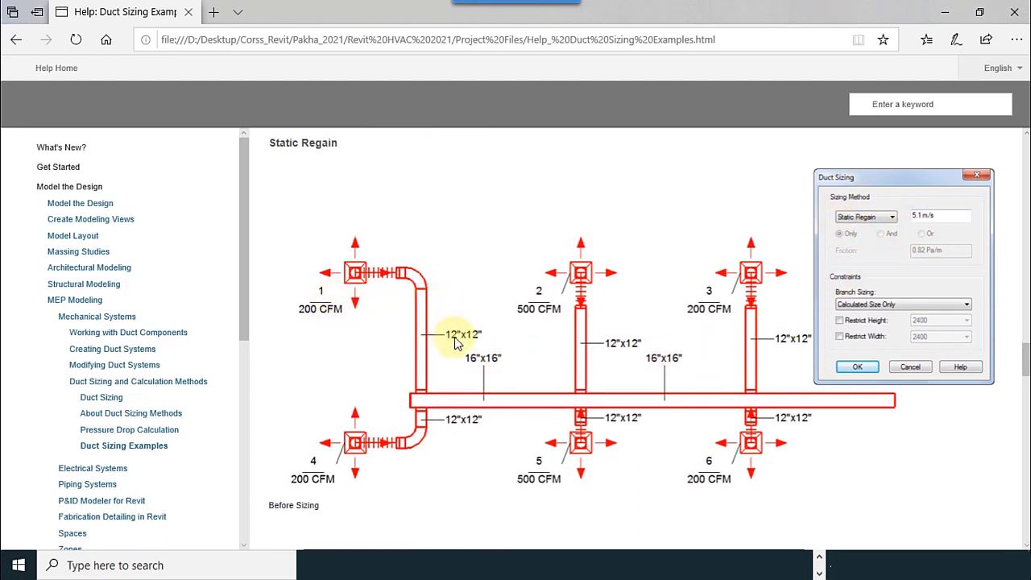
scroll(486, 372, down, 3)
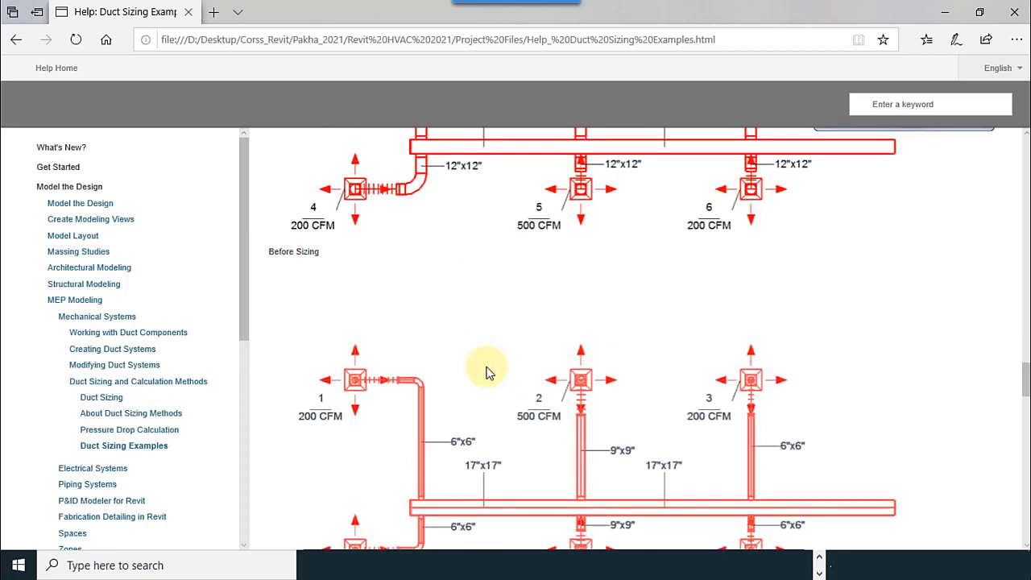
scroll(486, 372, down, 5)
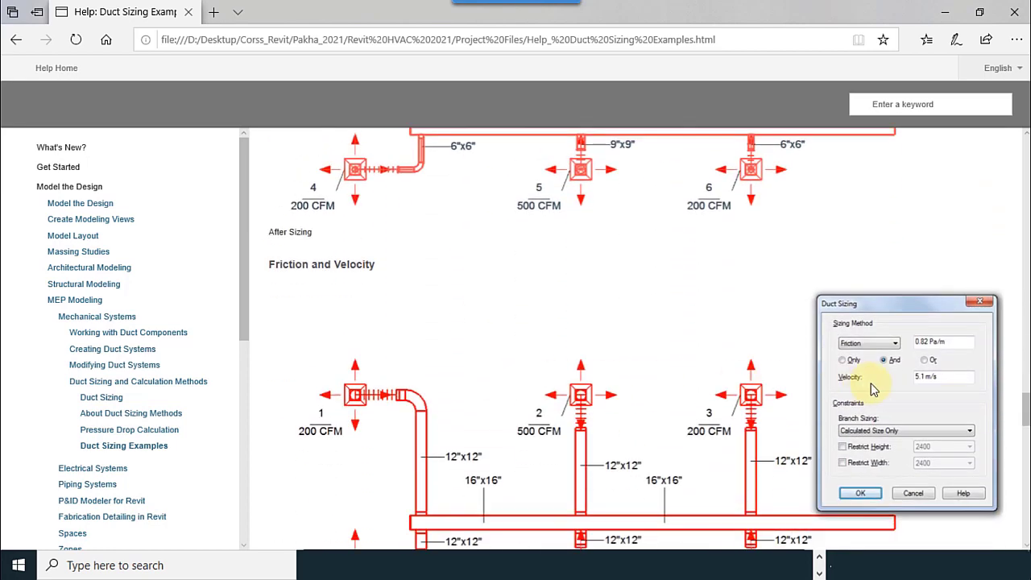
scroll(626, 391, down, 2)
scroll(576, 392, down, 4)
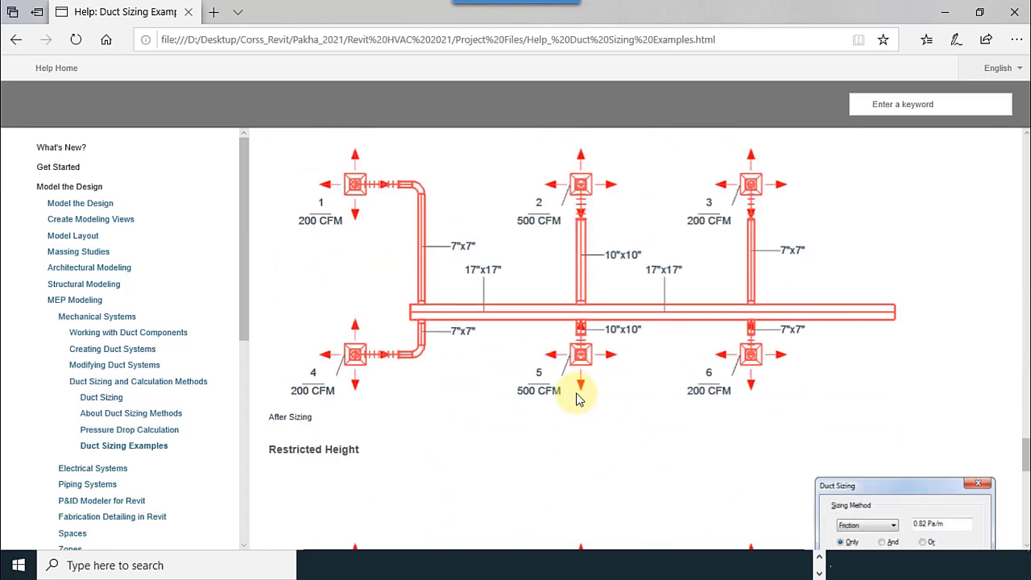
Look back over the earlier sizing examples and examine the Restricted Height example before and after sizing
scroll(578, 398, down, 2)
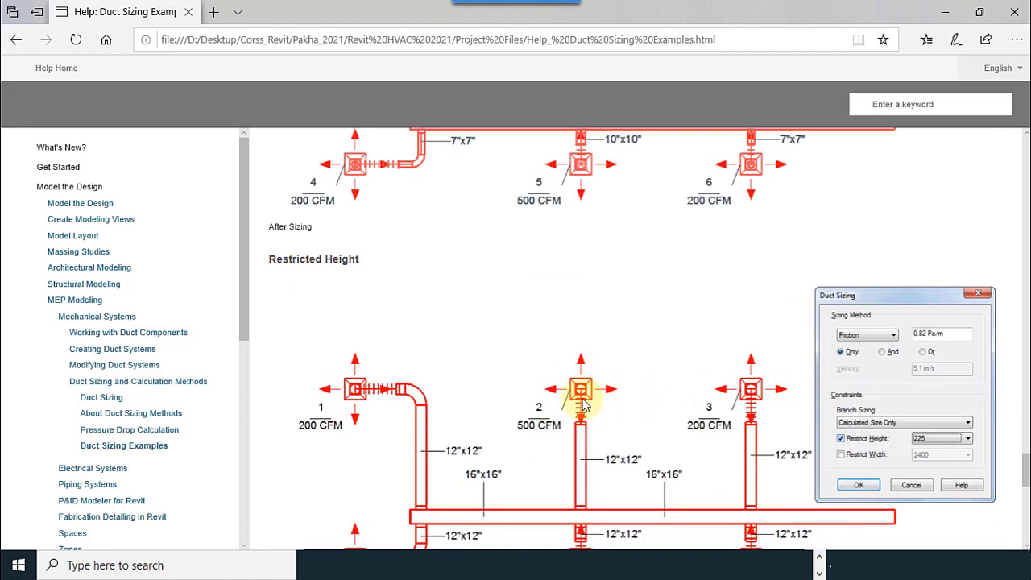
scroll(430, 361, up, 6)
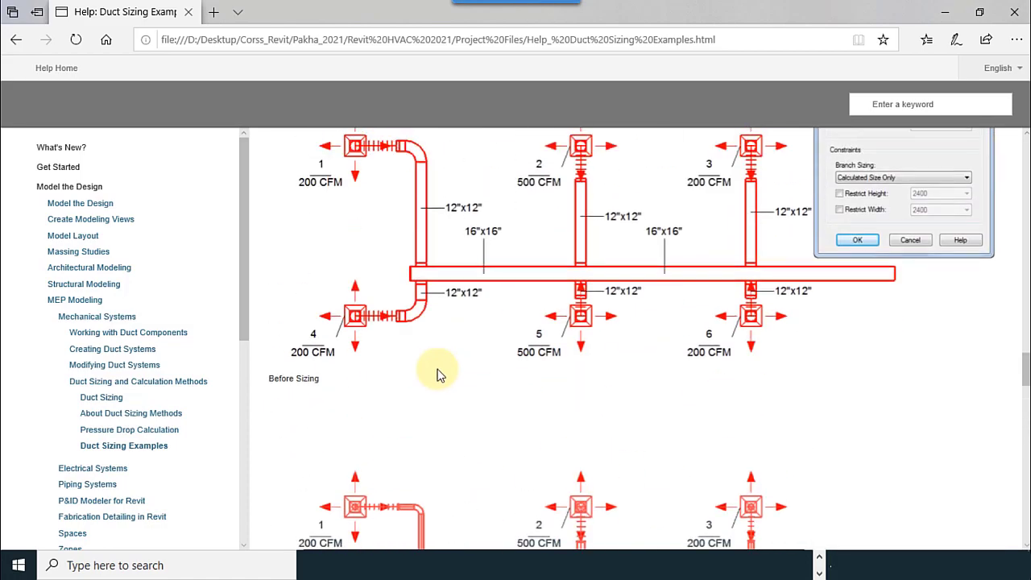
scroll(439, 374, up, 15)
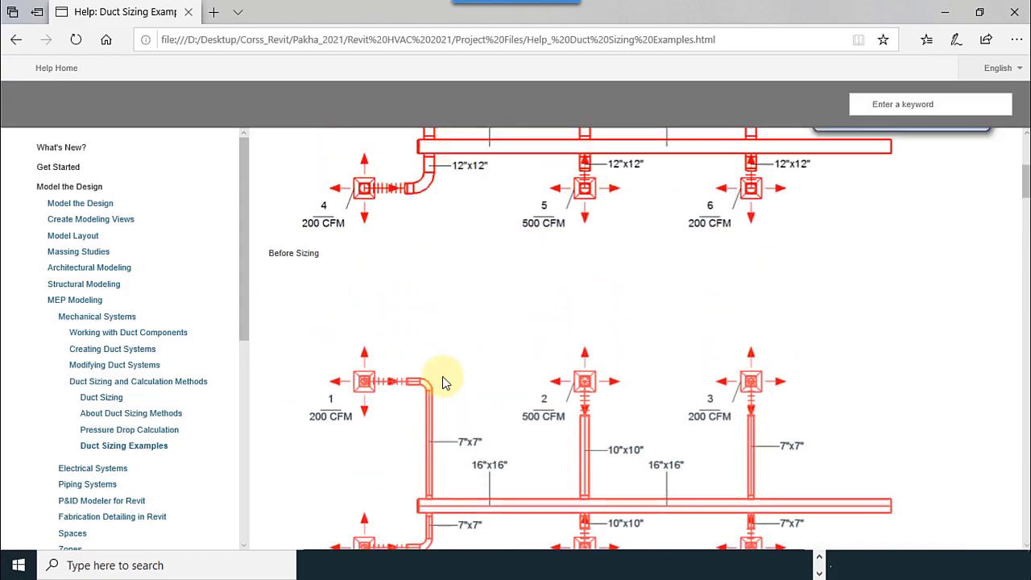
scroll(442, 376, down, 9)
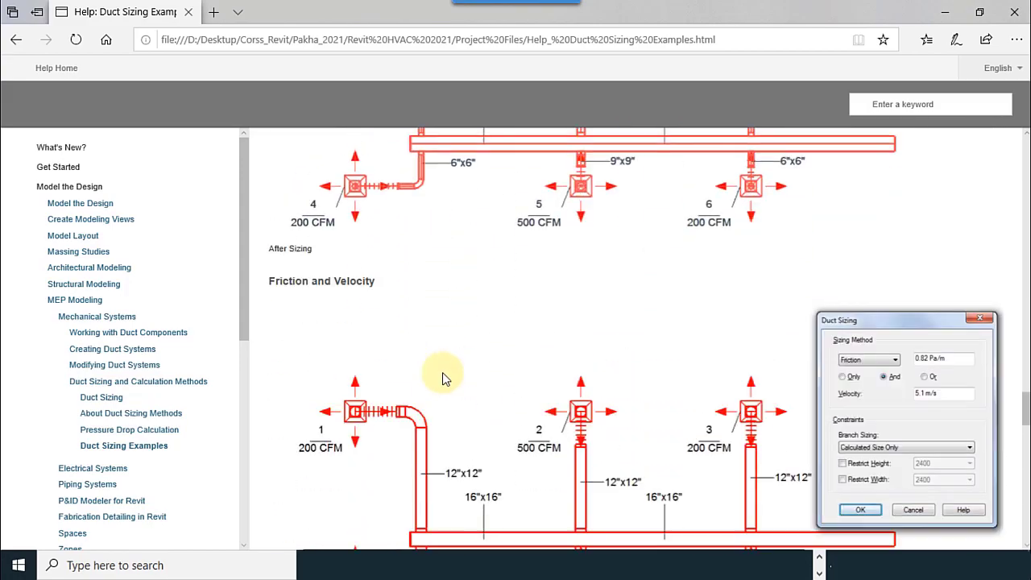
scroll(443, 376, down, 10)
scroll(442, 376, up, 9)
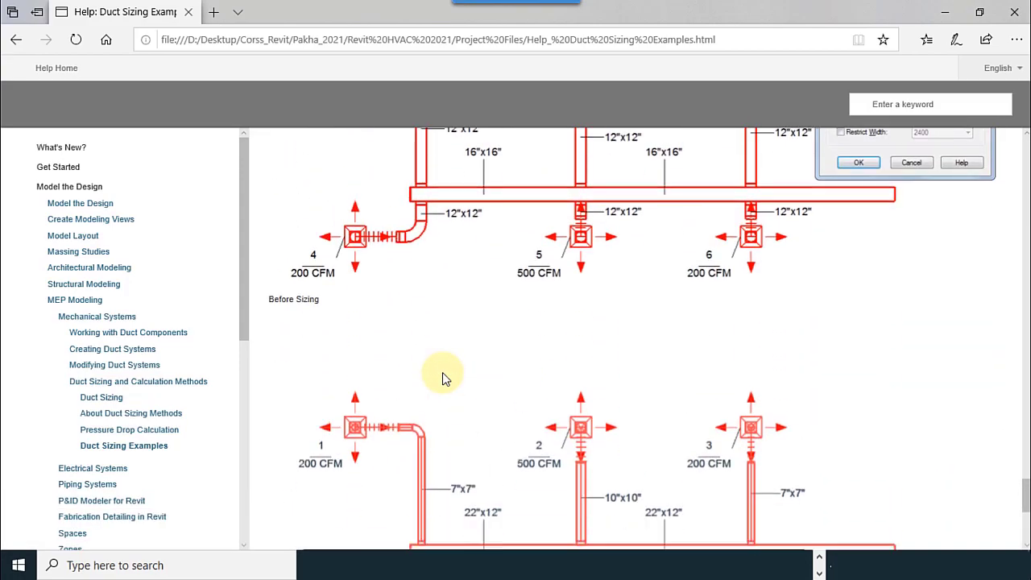
scroll(442, 372, down, 4)
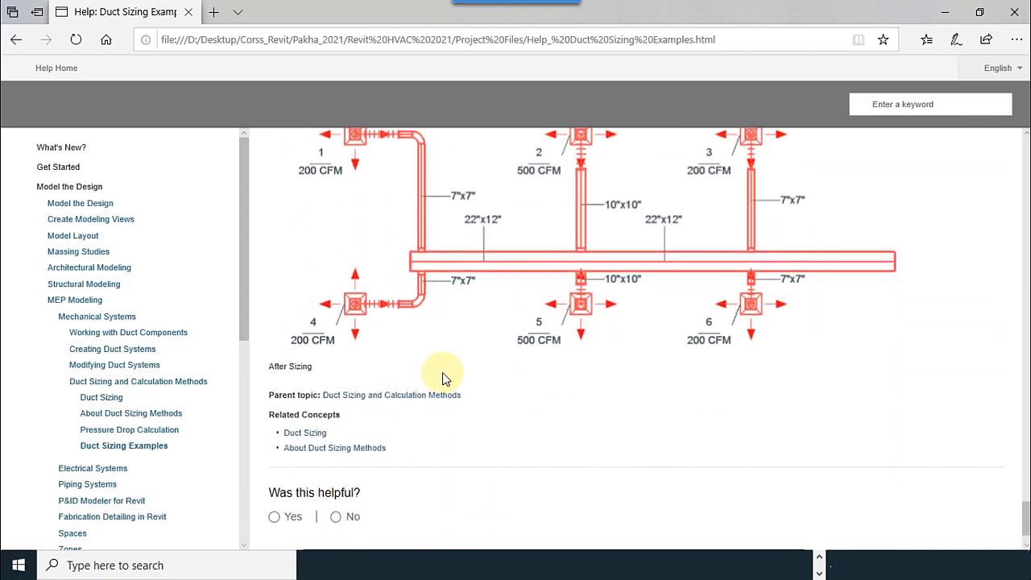
Switch back to Revit and restrict the duct height to 12" in the sizing constraints
click(945, 12)
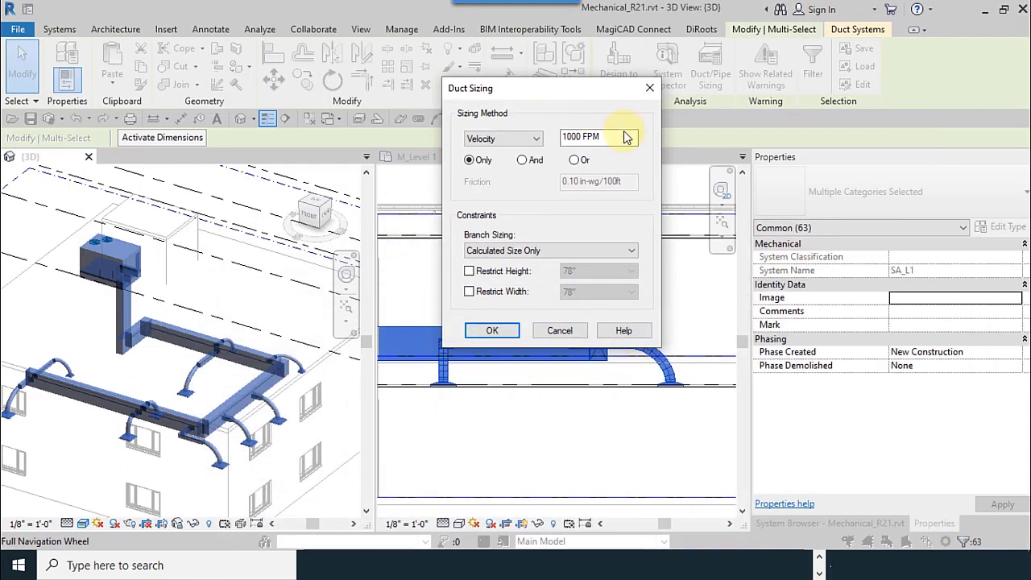
click(487, 274)
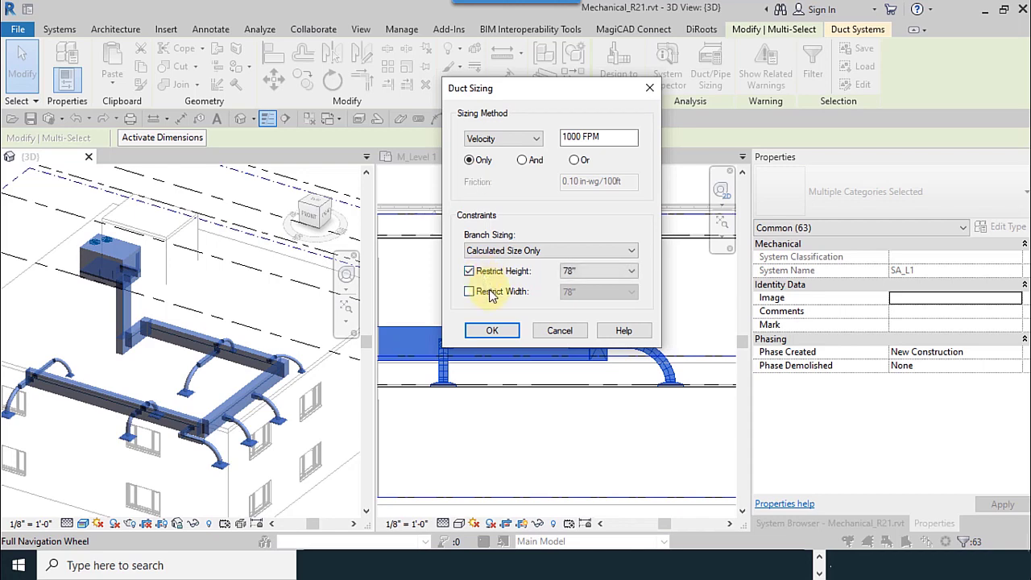
click(491, 294)
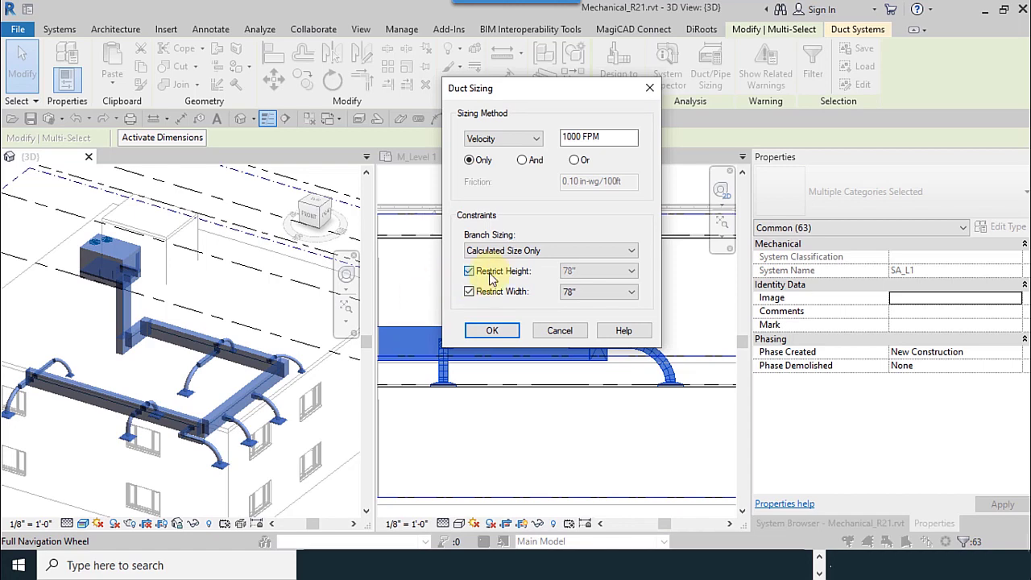
click(612, 272)
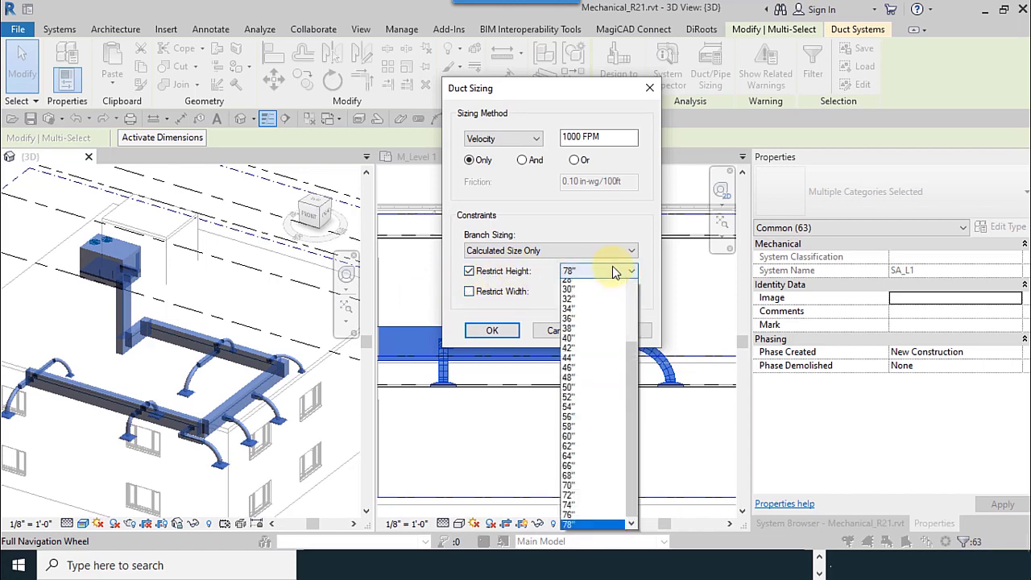
drag(635, 413, 637, 299)
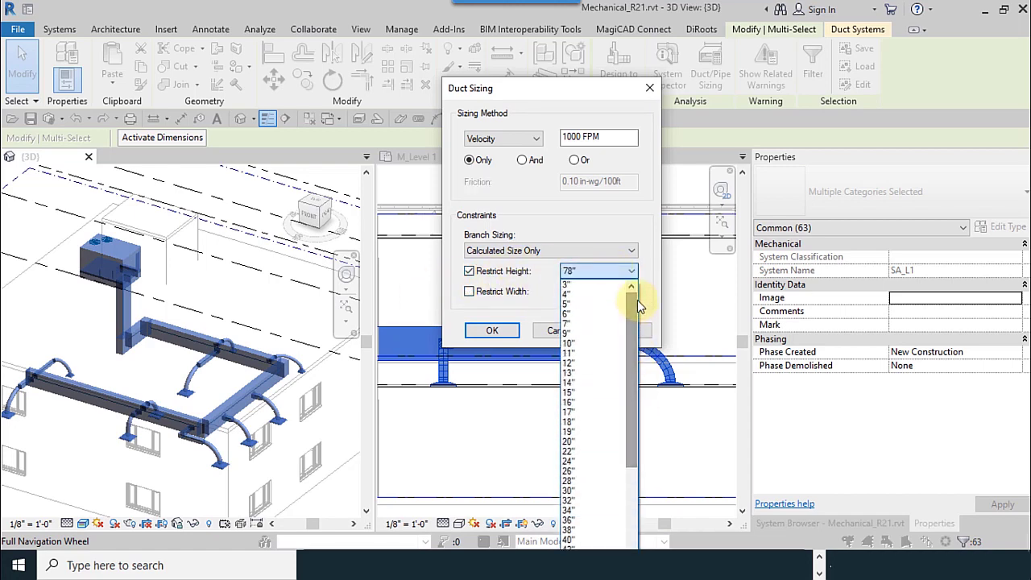
click(590, 344)
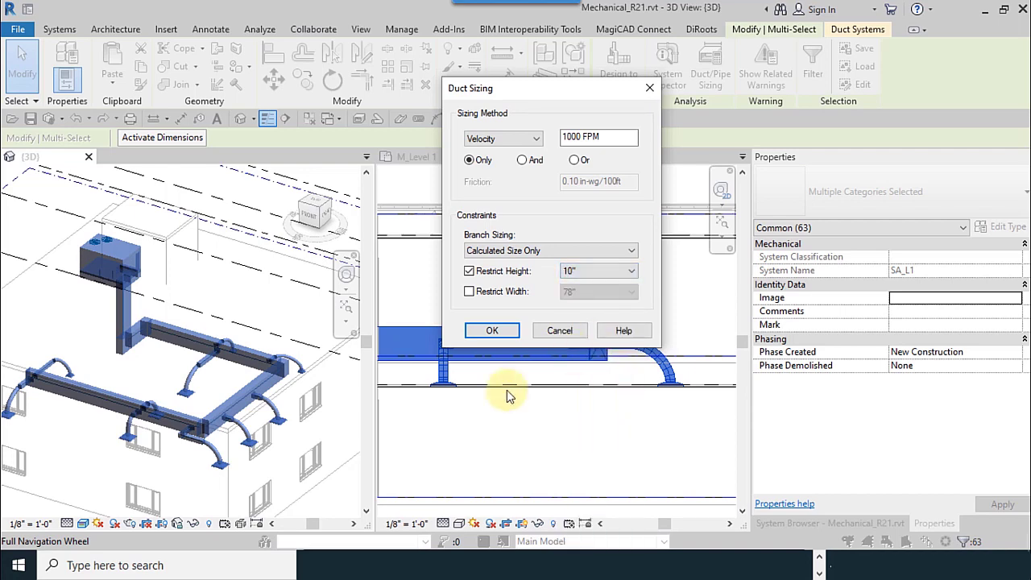
click(573, 272)
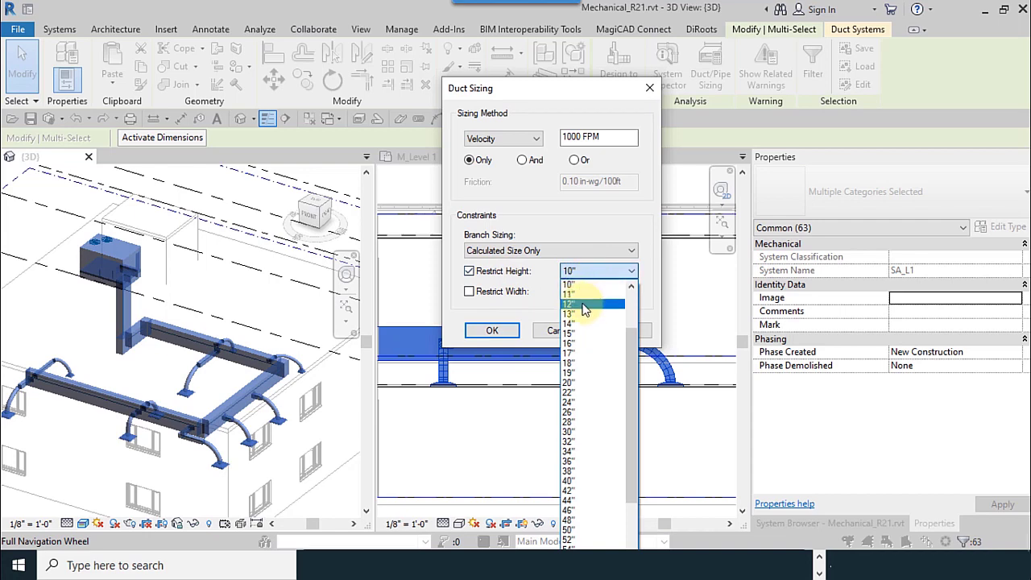
click(584, 305)
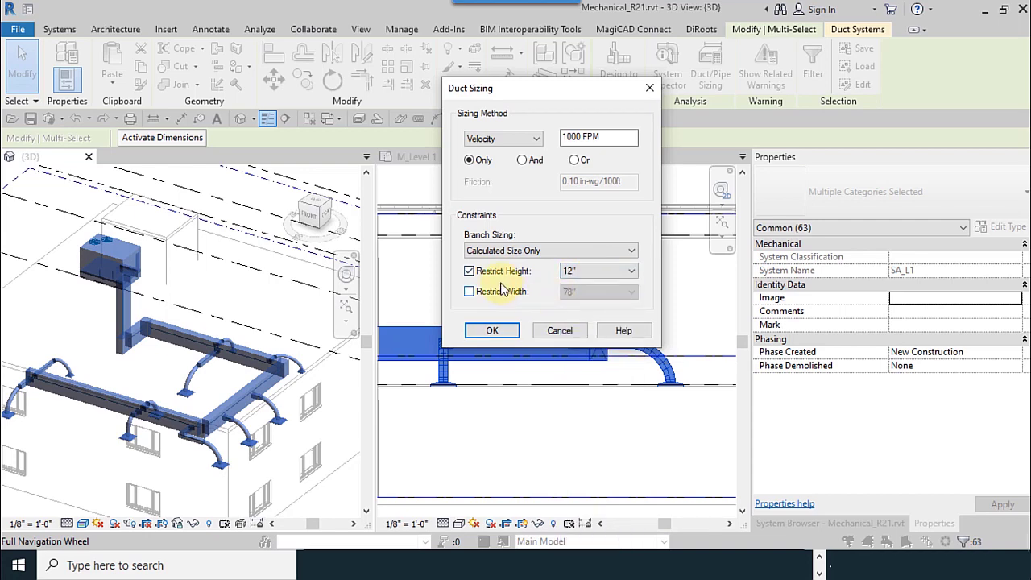
click(568, 274)
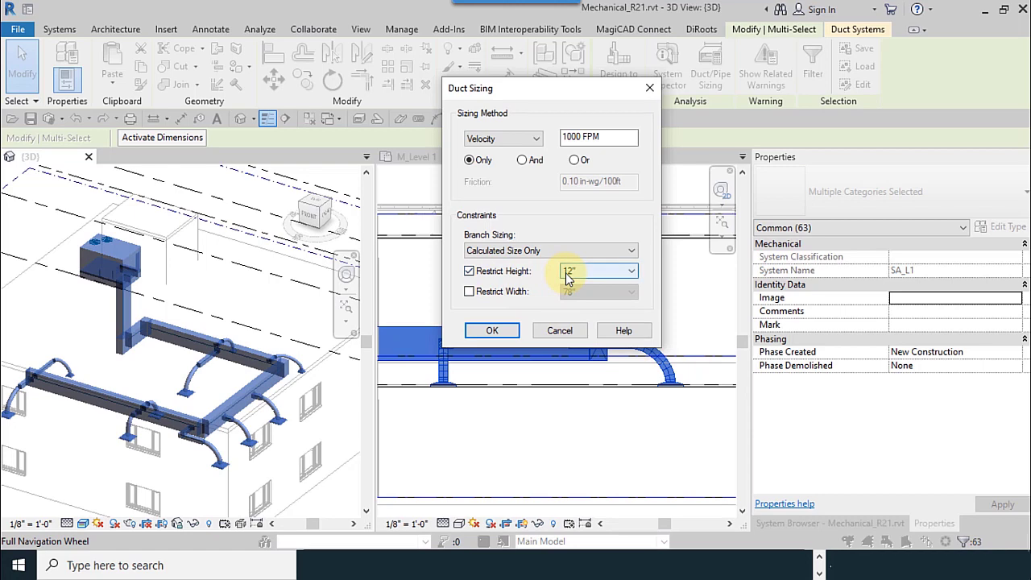
Restrict the duct width to 26" and apply the Velocity sizing to the selected network
click(487, 297)
click(629, 292)
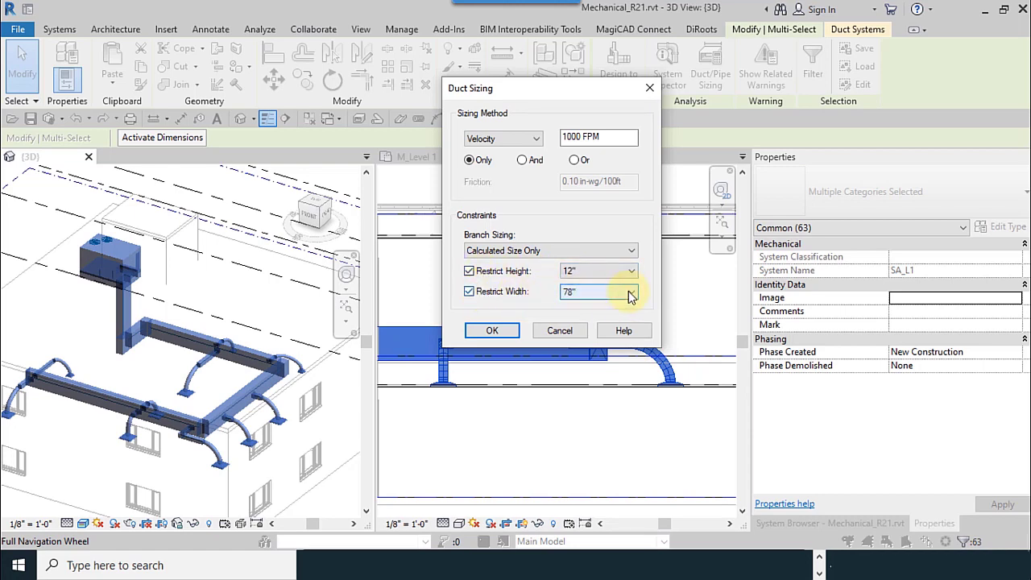
drag(636, 260, 634, 184)
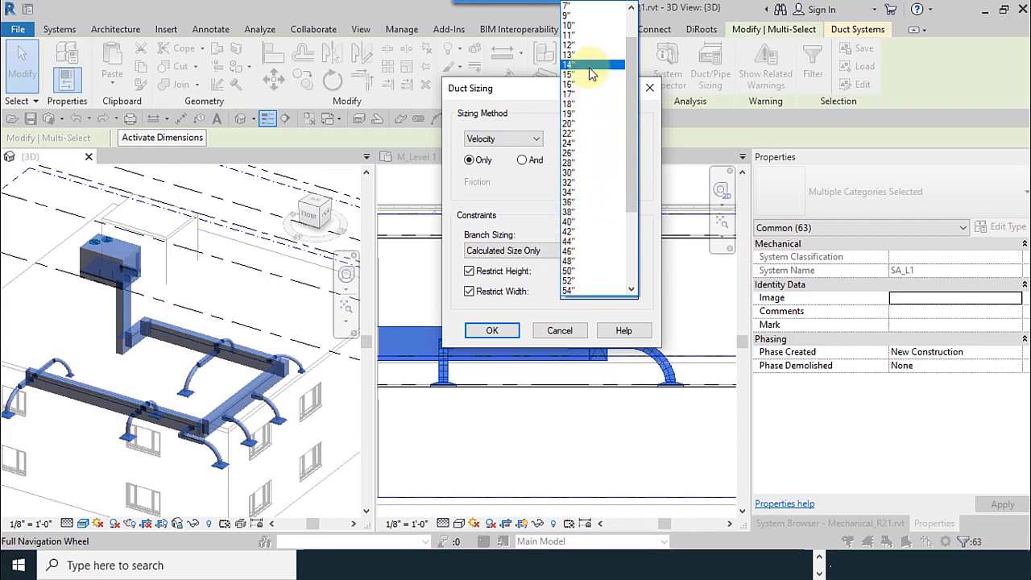
click(591, 153)
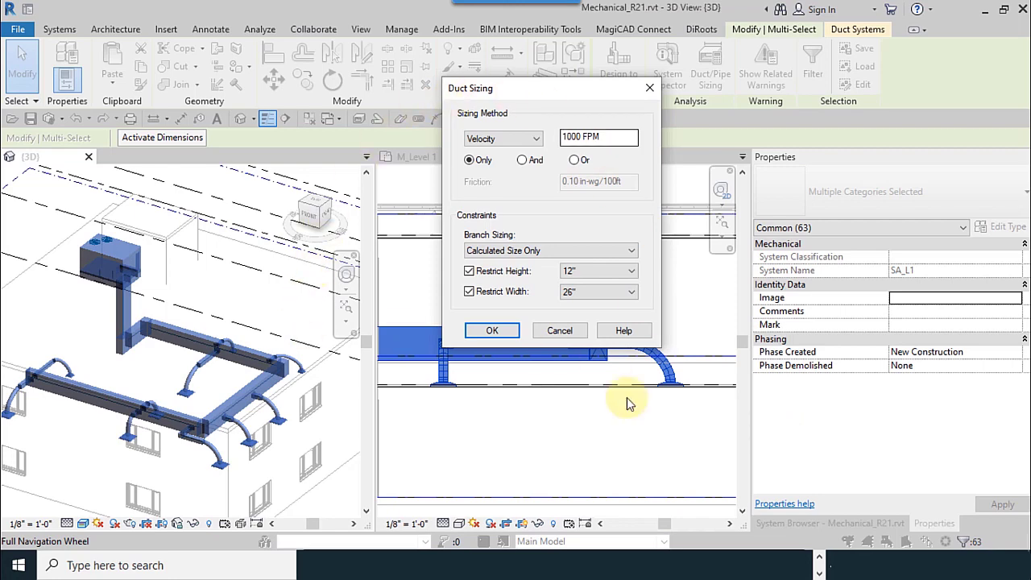
click(494, 331)
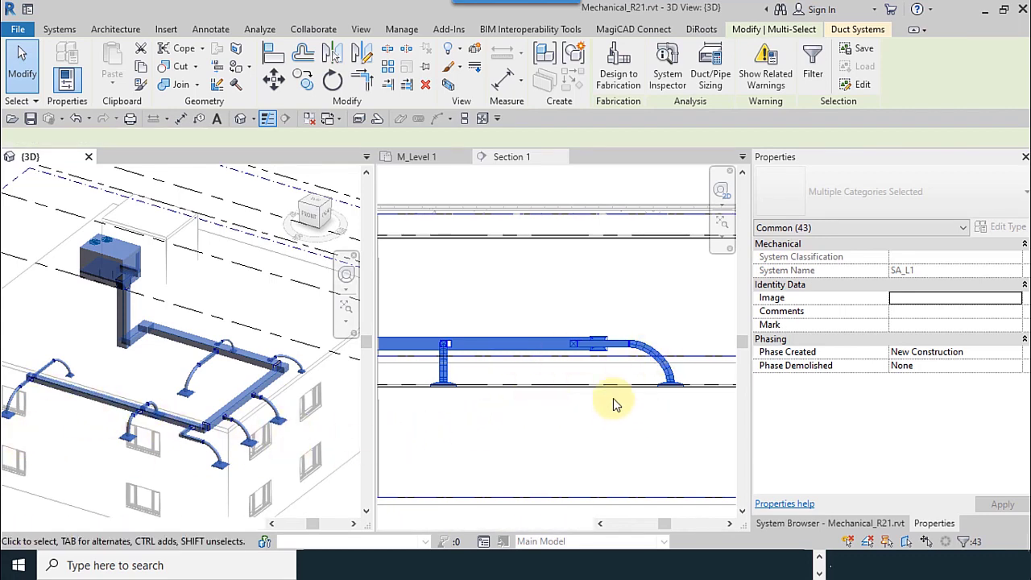
Inspect the resized ducts and branches in the 3D view and Section 1, and clear the selection
scroll(612, 402, down, 3)
scroll(294, 425, up, 5)
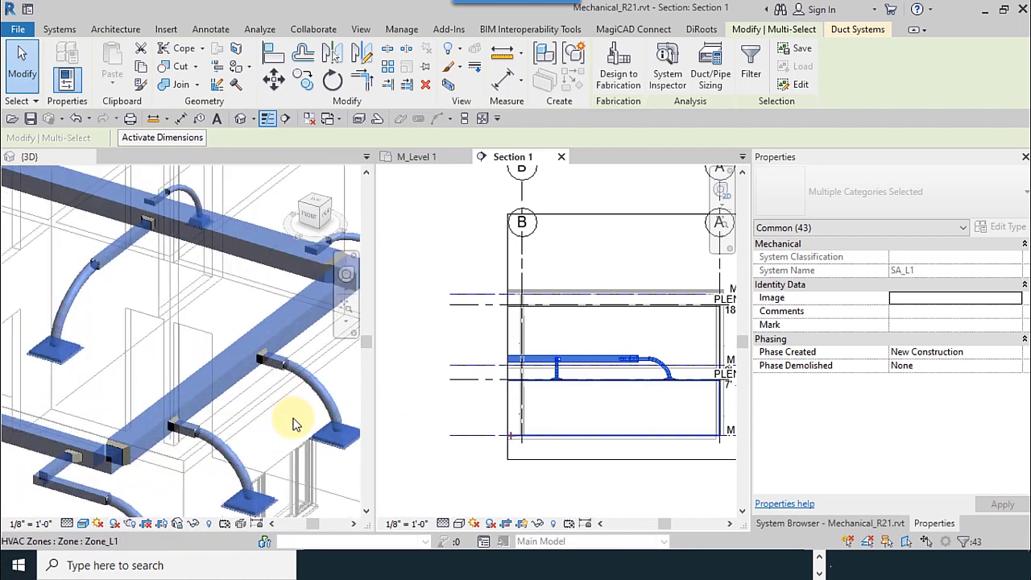
scroll(294, 425, down, 2)
scroll(179, 334, down, 3)
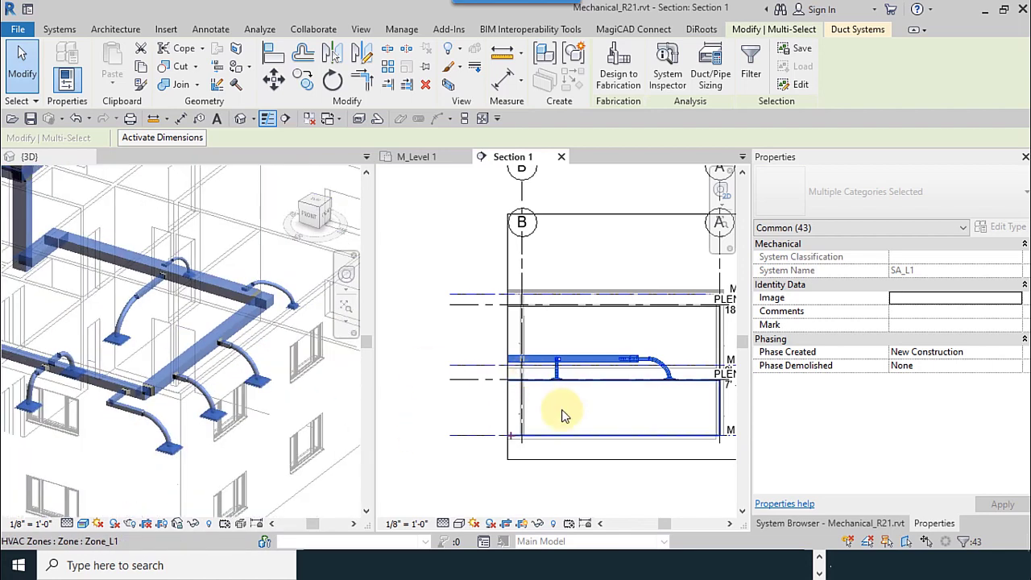
click(594, 333)
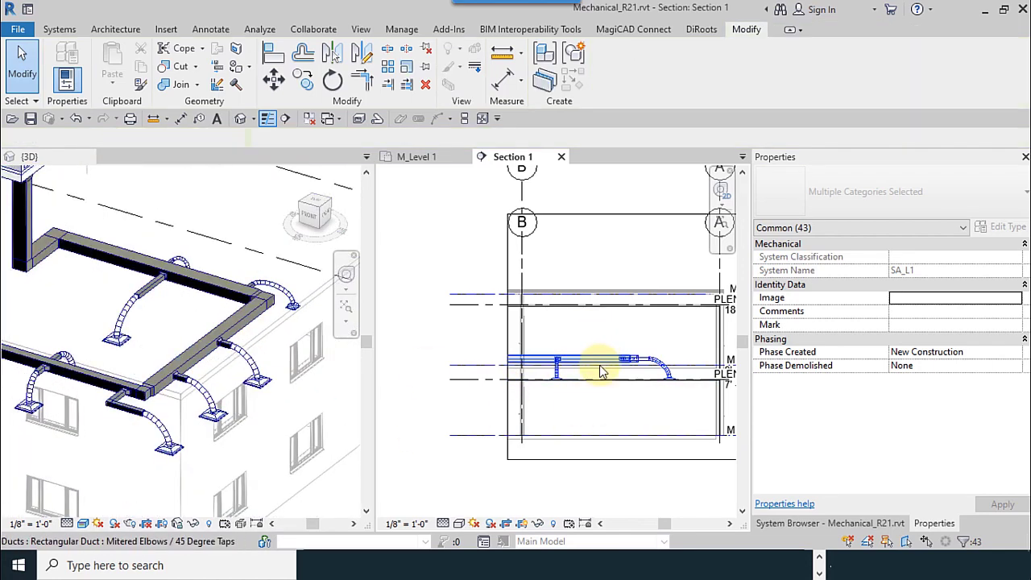
Check the resized main duct's width, height and elevation in Section 1, and deselect it
click(600, 372)
scroll(600, 368, up, 2)
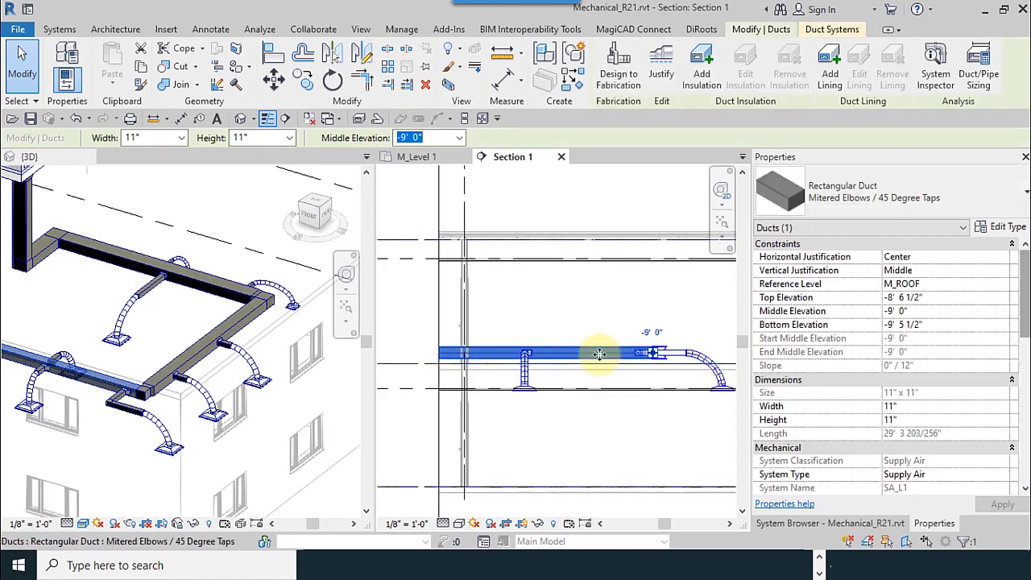
scroll(599, 354, up, 2)
scroll(597, 323, down, 1)
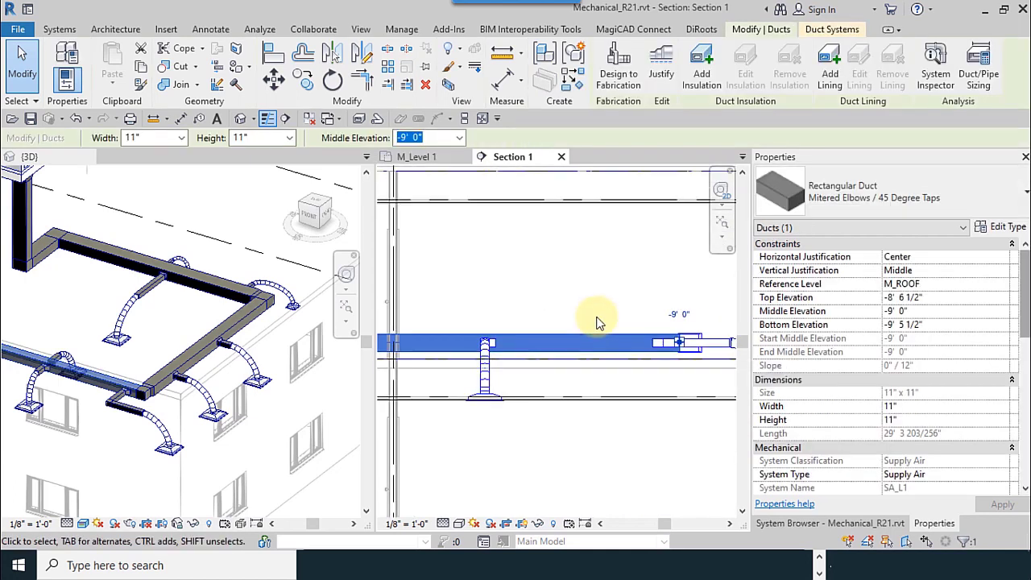
click(276, 332)
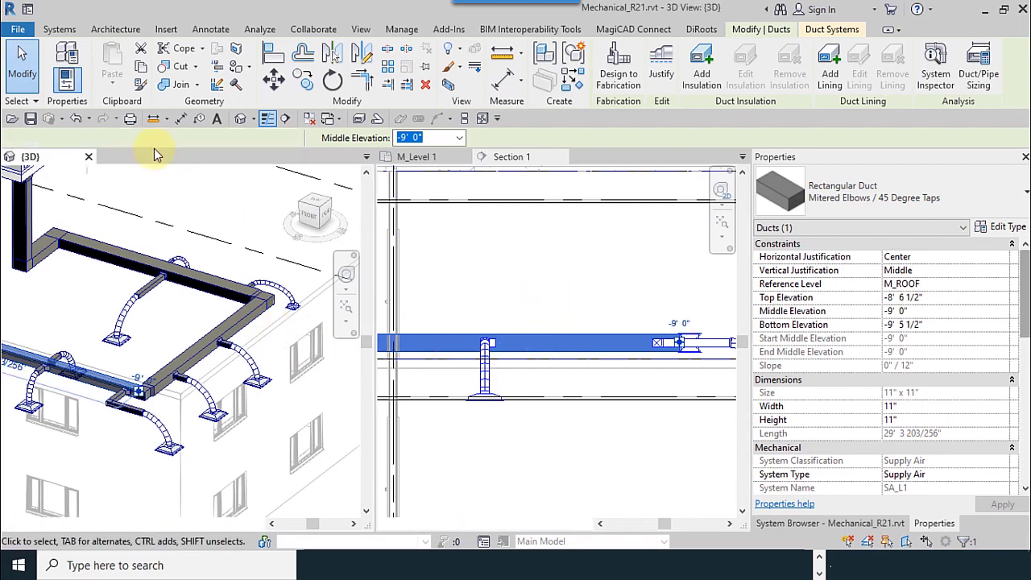
click(34, 63)
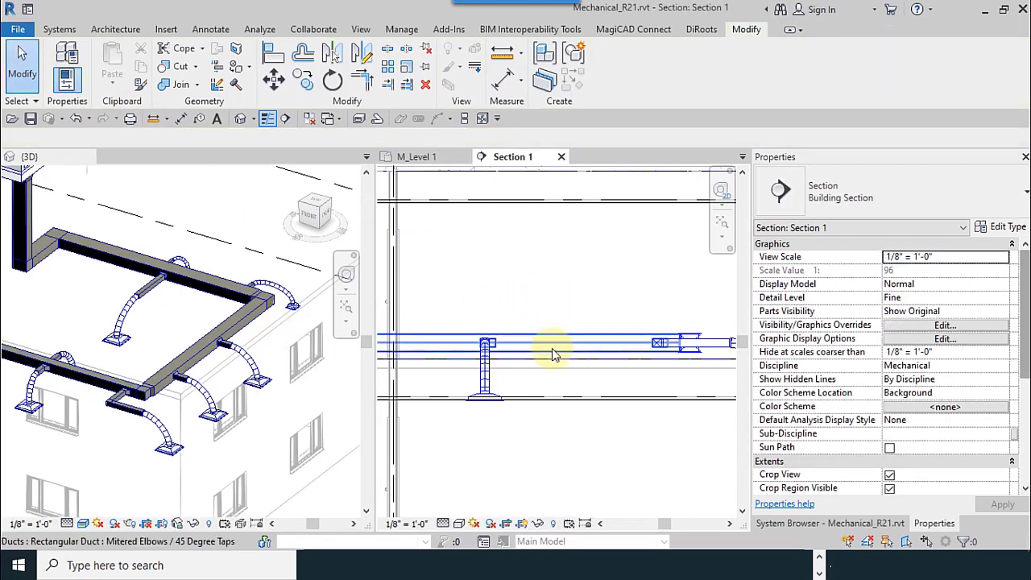
Select the entire main supply duct run up to the rooftop unit in the 3D view, without the branch objects
key(Tab)
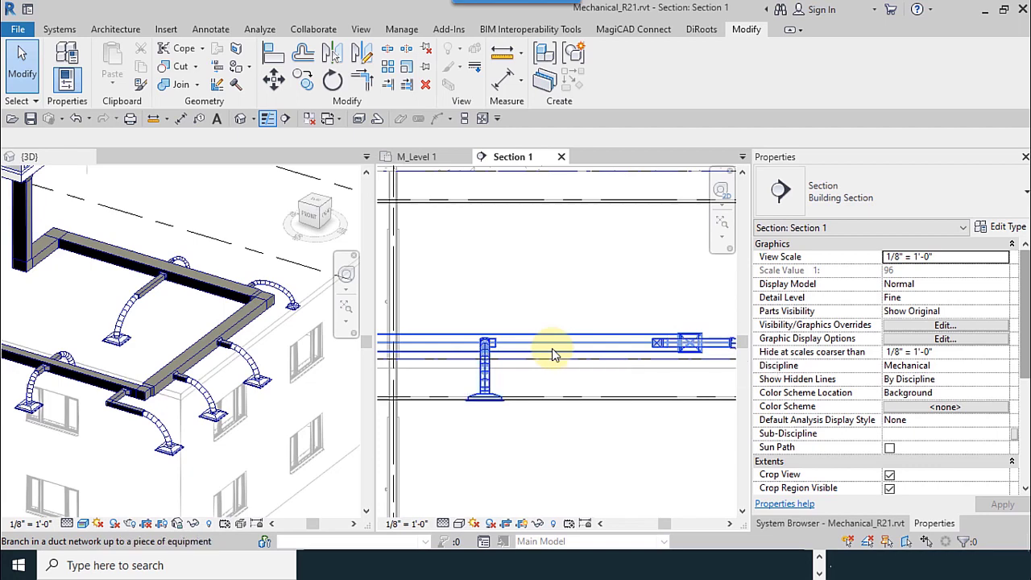
click(240, 327)
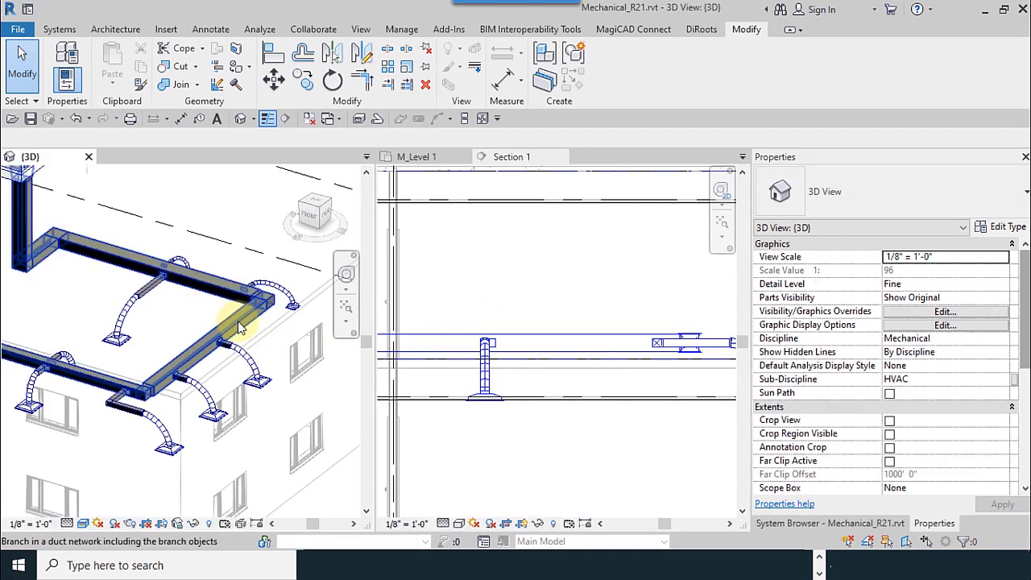
scroll(237, 320, down, 3)
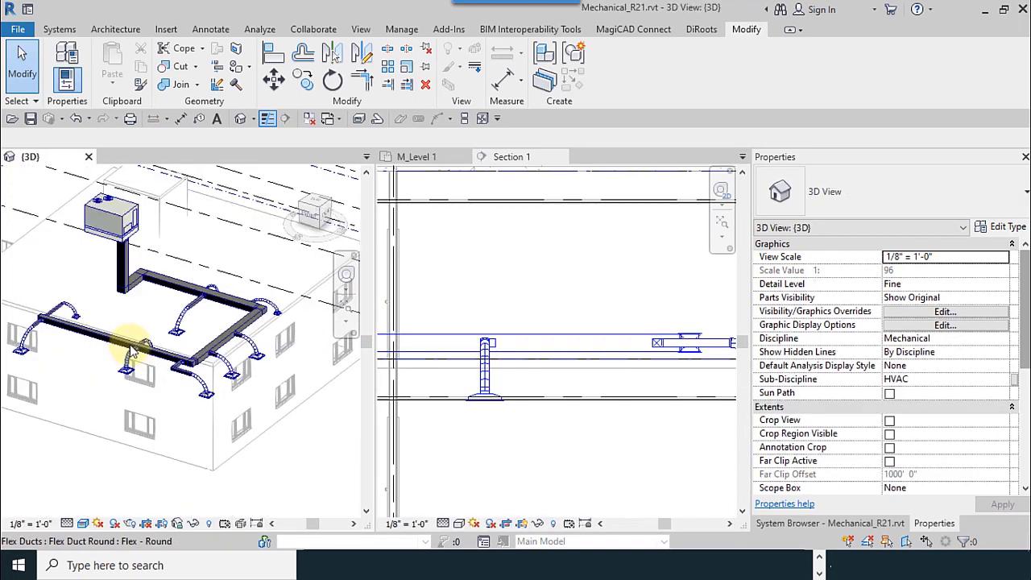
key(Tab)
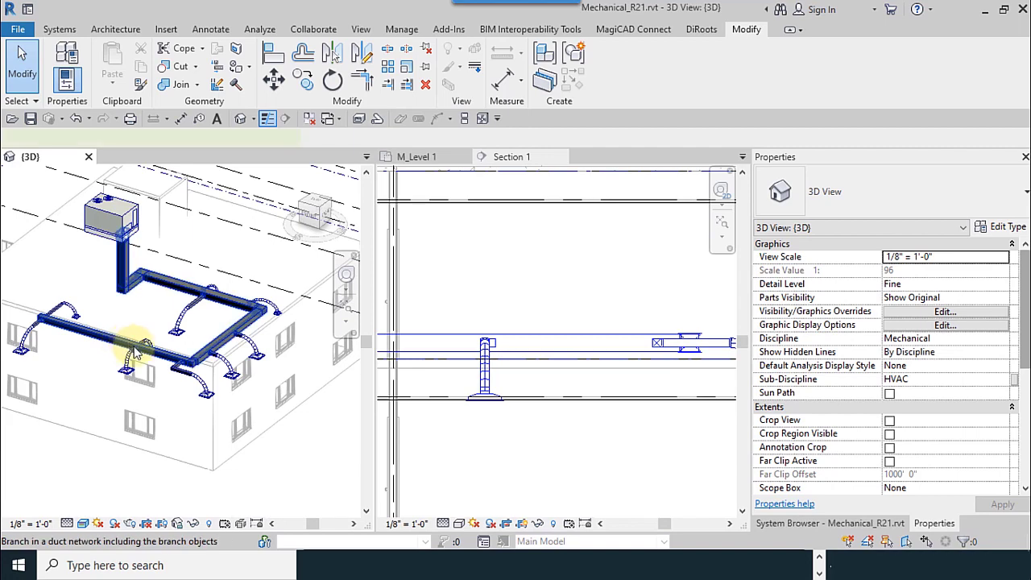
click(137, 348)
scroll(201, 354, up, 5)
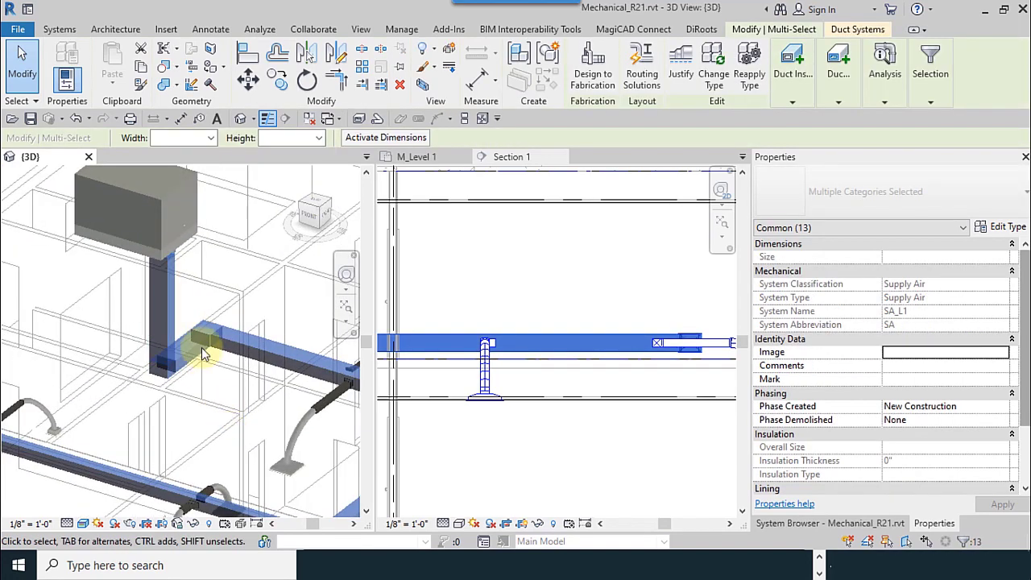
Remove the rooftop unit's duct connection fitting and the vertical riser duct from the selection
scroll(203, 355, down, 5)
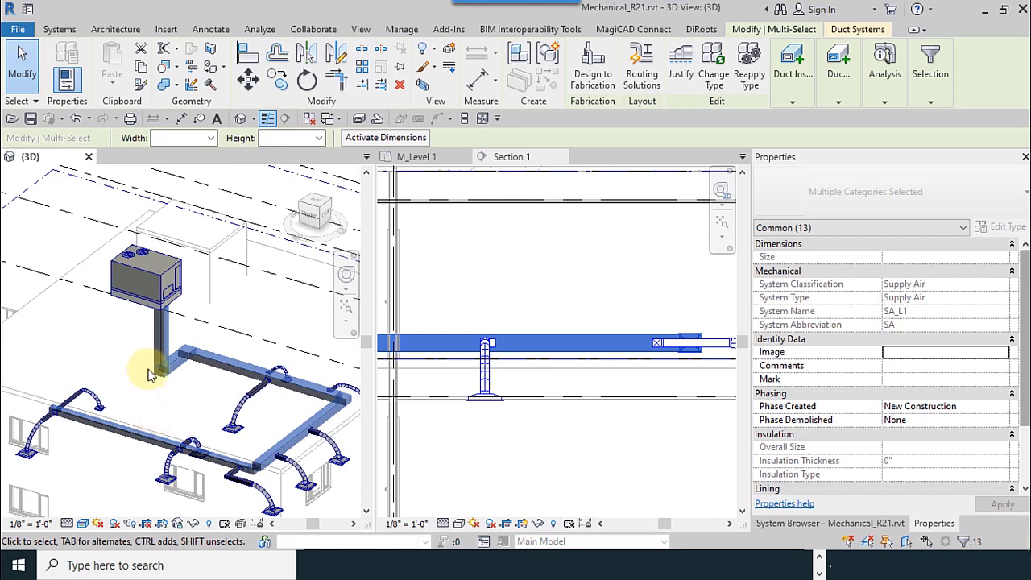
shift+drag(84, 212, 182, 335)
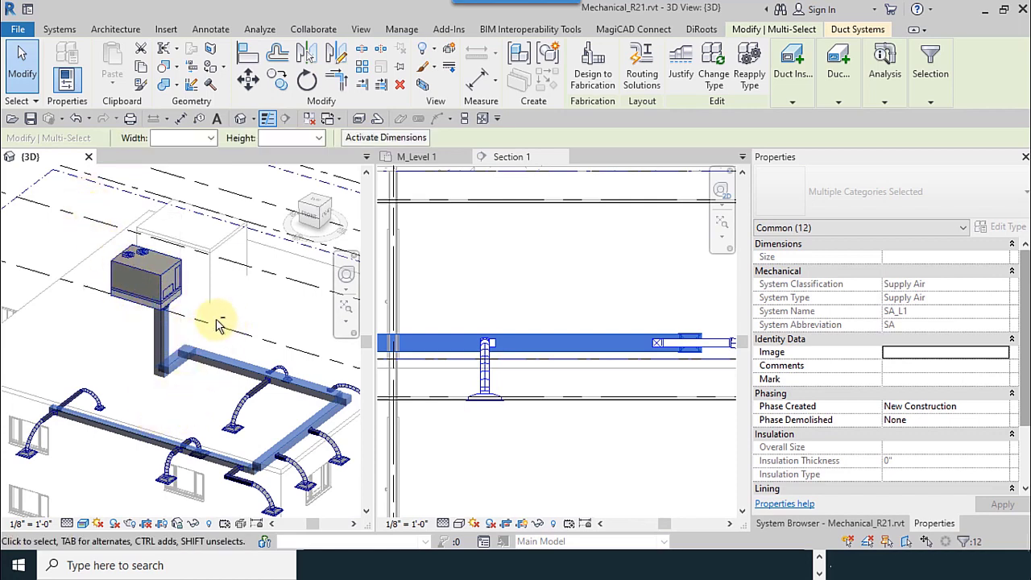
scroll(179, 335, up, 4)
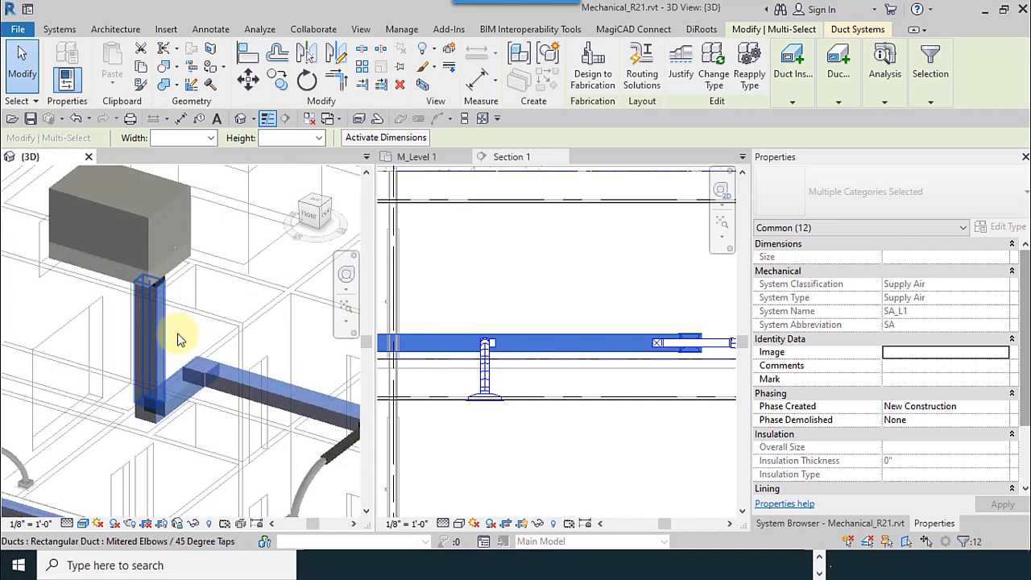
shift+click(166, 336)
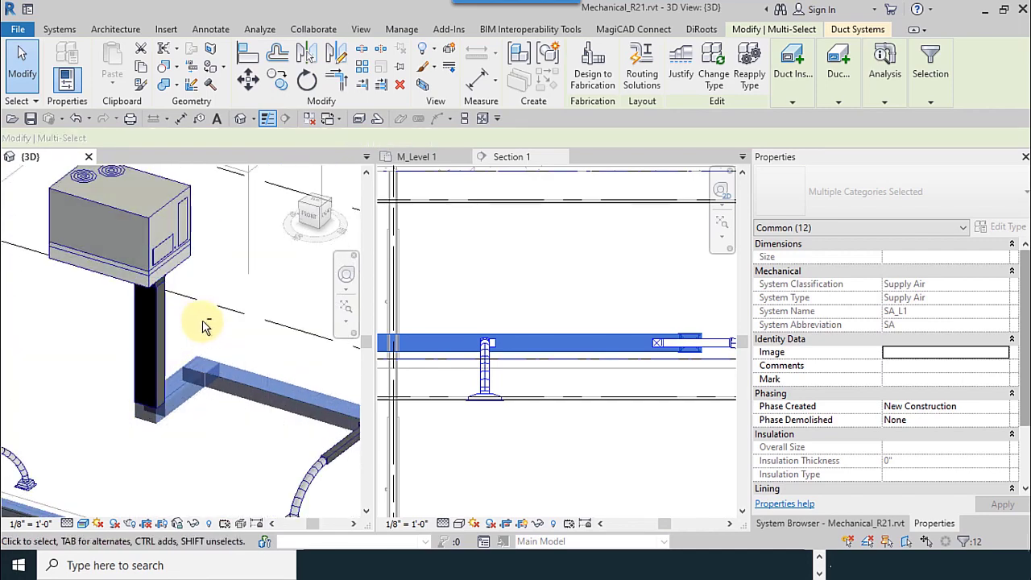
scroll(145, 313, down, 5)
Orient the 3D view to the top and add the tap fittings on the first main duct leg to the selection
scroll(252, 411, up, 3)
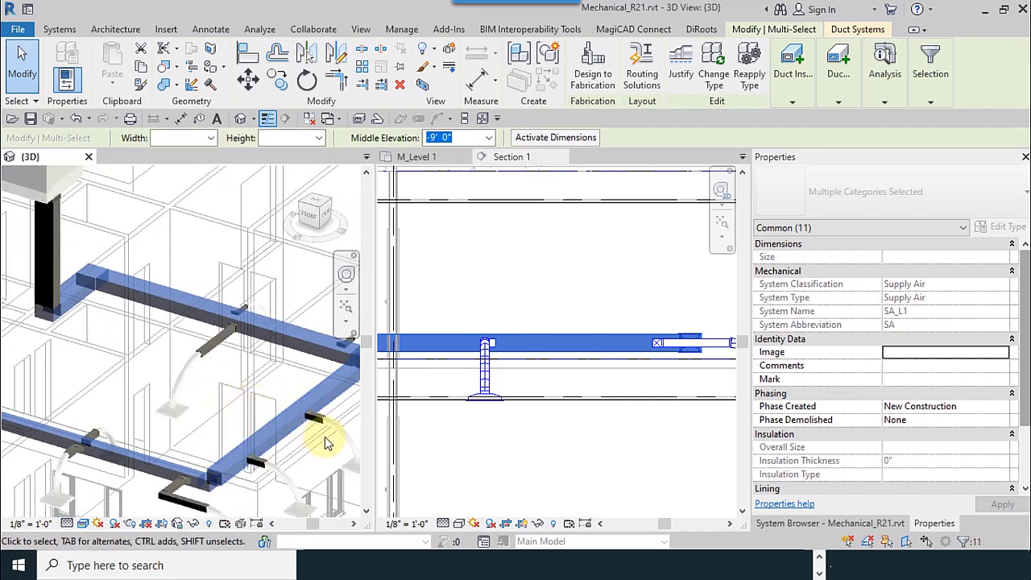
scroll(325, 436, up, 3)
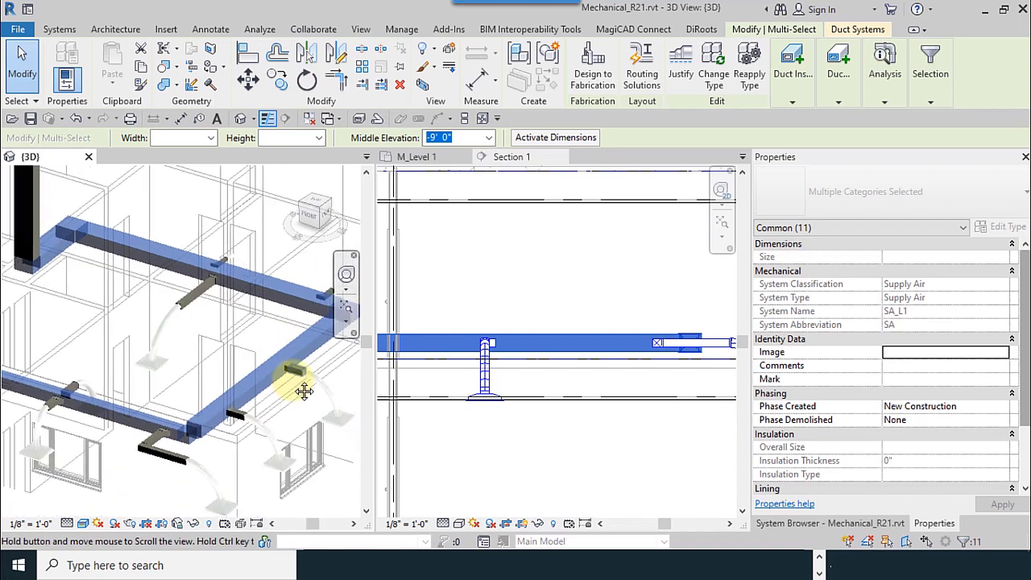
click(314, 203)
scroll(214, 403, up, 3)
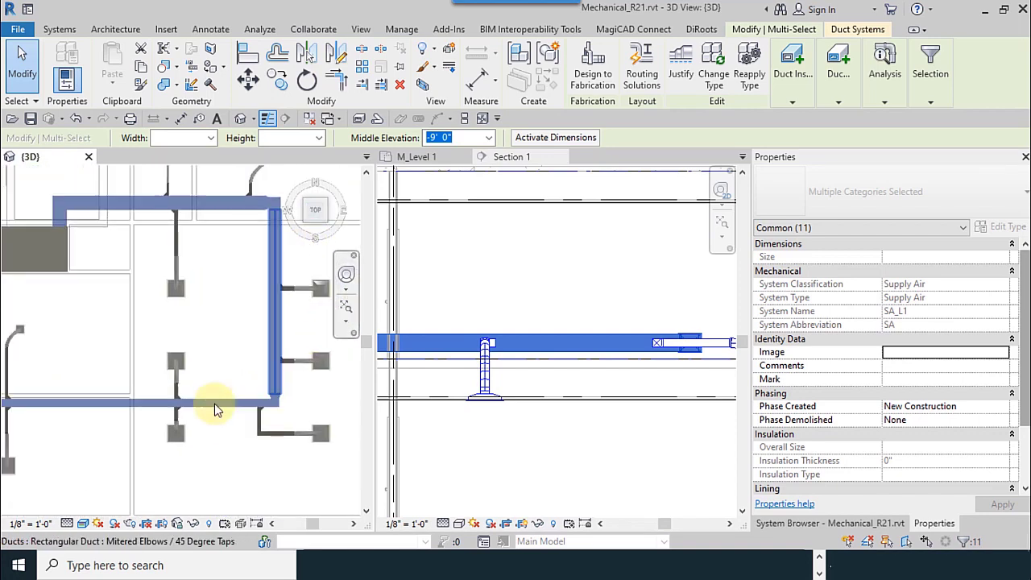
scroll(214, 414, down, 3)
scroll(208, 226, up, 5)
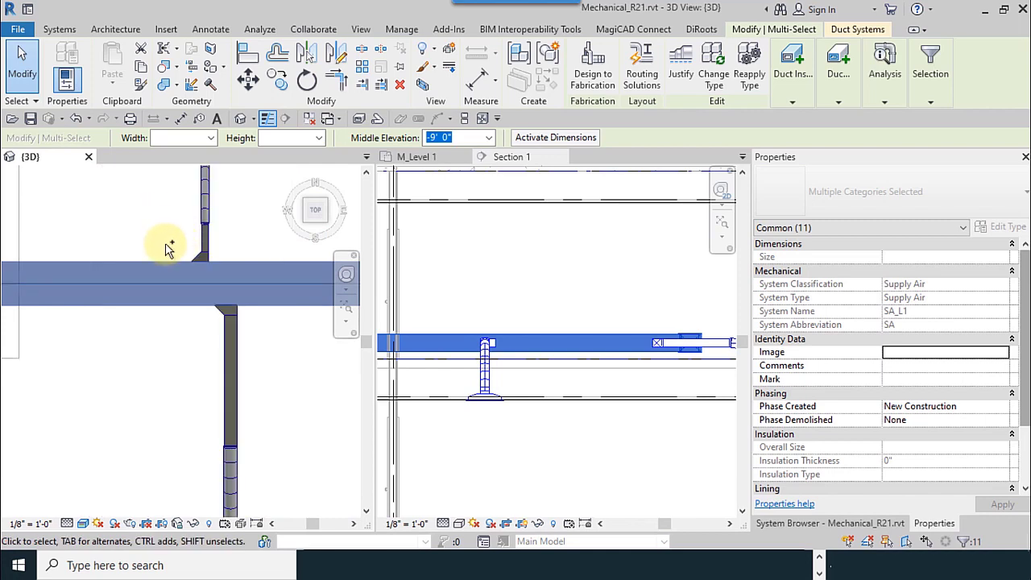
scroll(225, 345, down, 3)
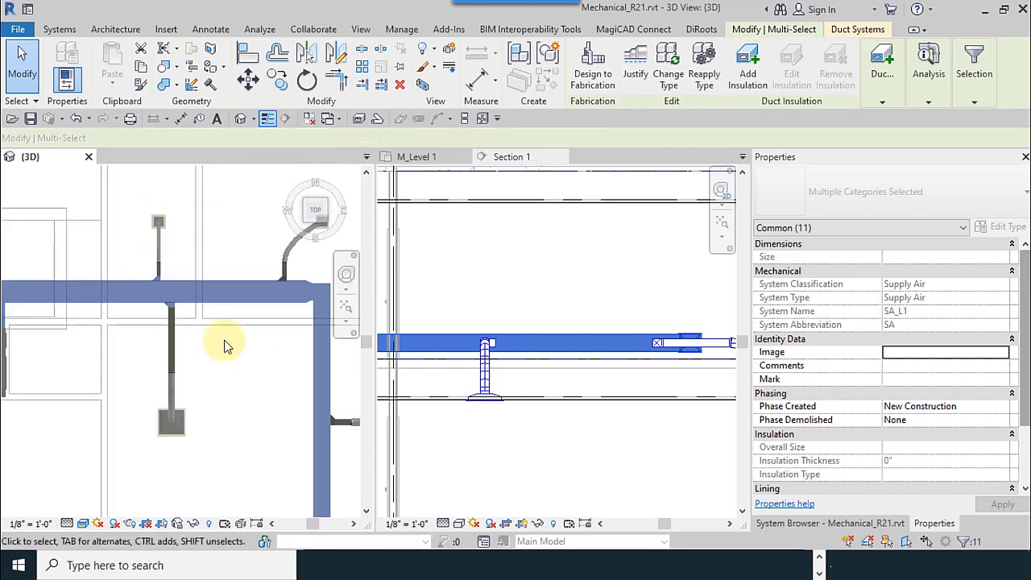
Add the branch tap fittings along the remaining main duct legs to the selection
middle_drag(225, 341, 83, 303)
ctrl+drag(125, 235, 206, 411)
middle_drag(214, 443, 316, 188)
ctrl+drag(200, 198, 273, 313)
middle_drag(166, 351, 317, 405)
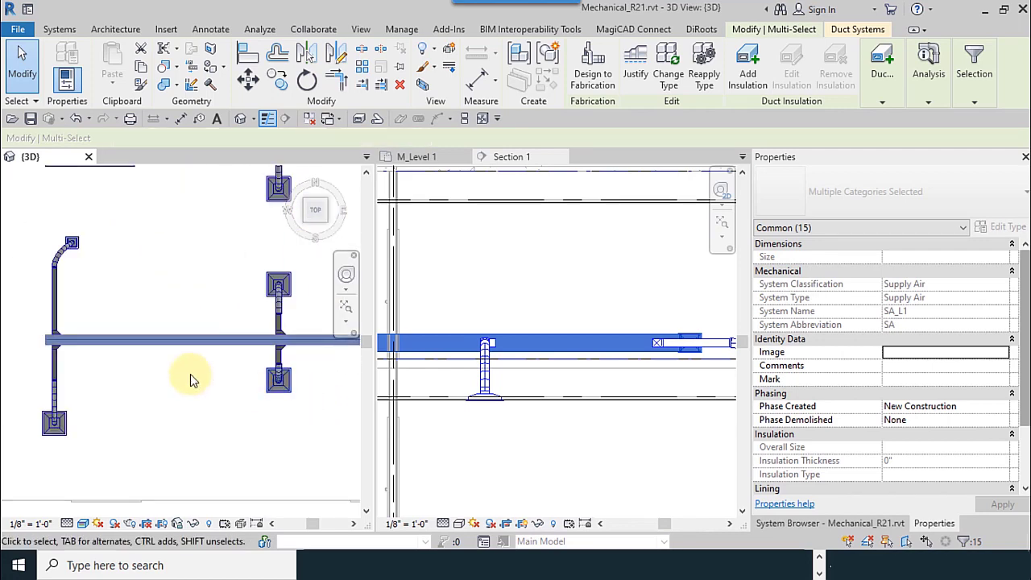
ctrl+drag(33, 323, 301, 360)
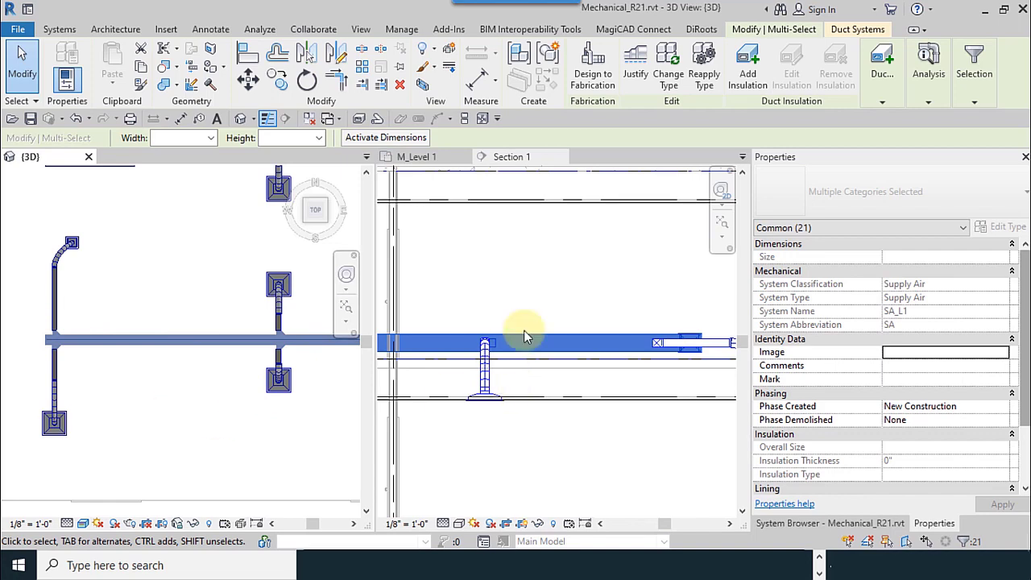
Nudge the selected main ducts and taps down in Section 1 so they sit in the space just above level PLENUM_L1
click(514, 158)
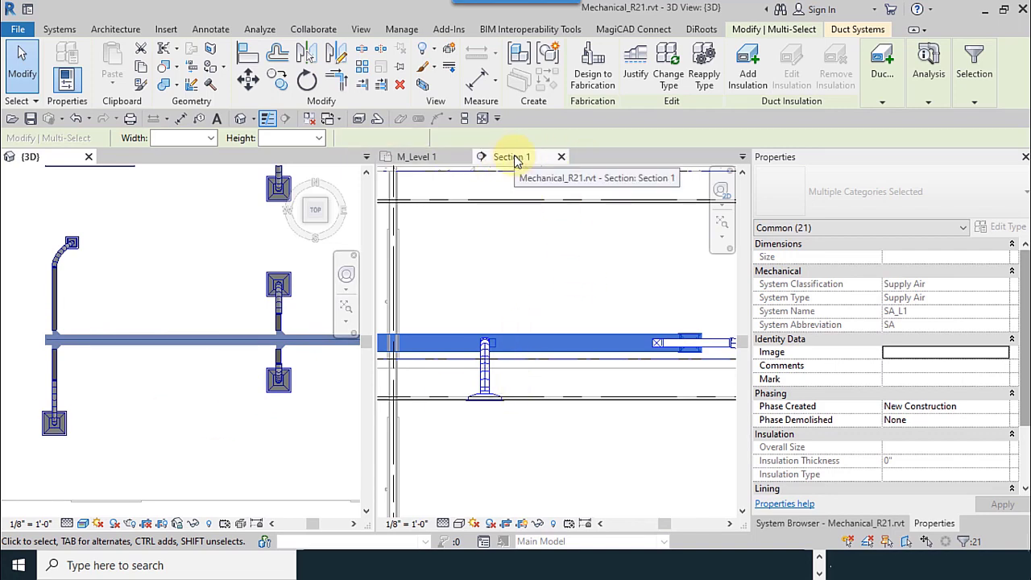
scroll(518, 357, down, 2)
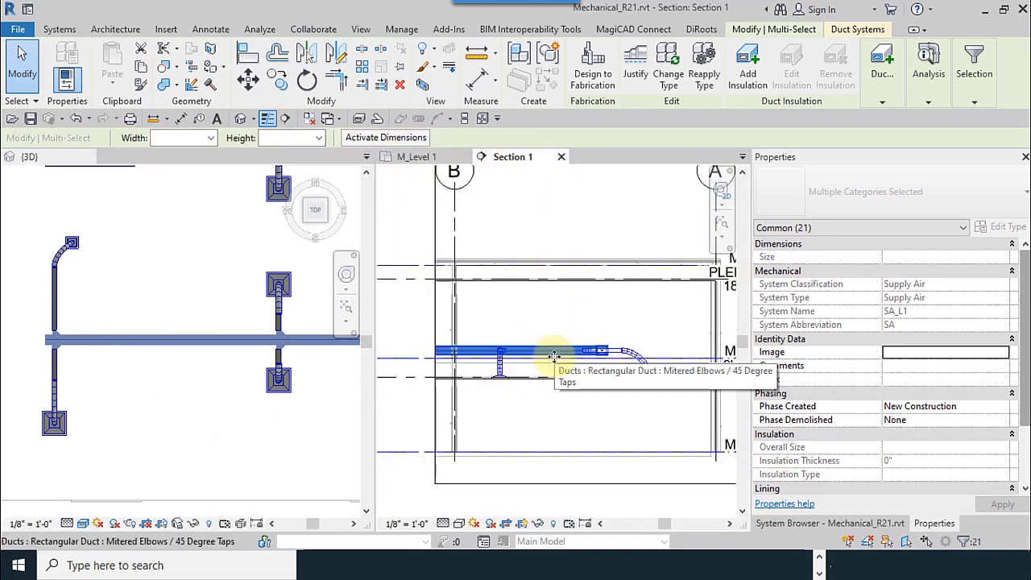
scroll(557, 358, up, 4)
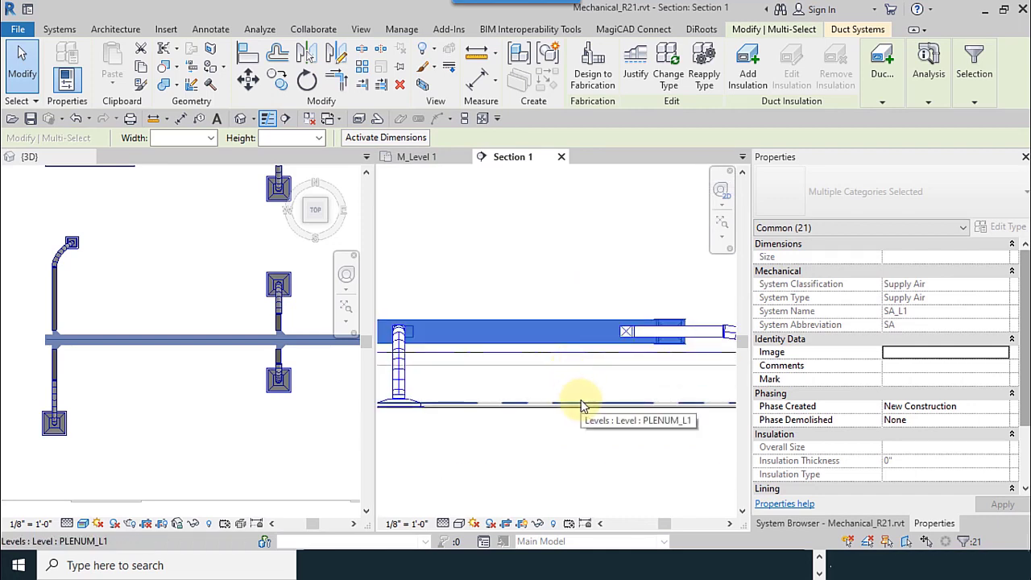
key(Down)
key(Down)
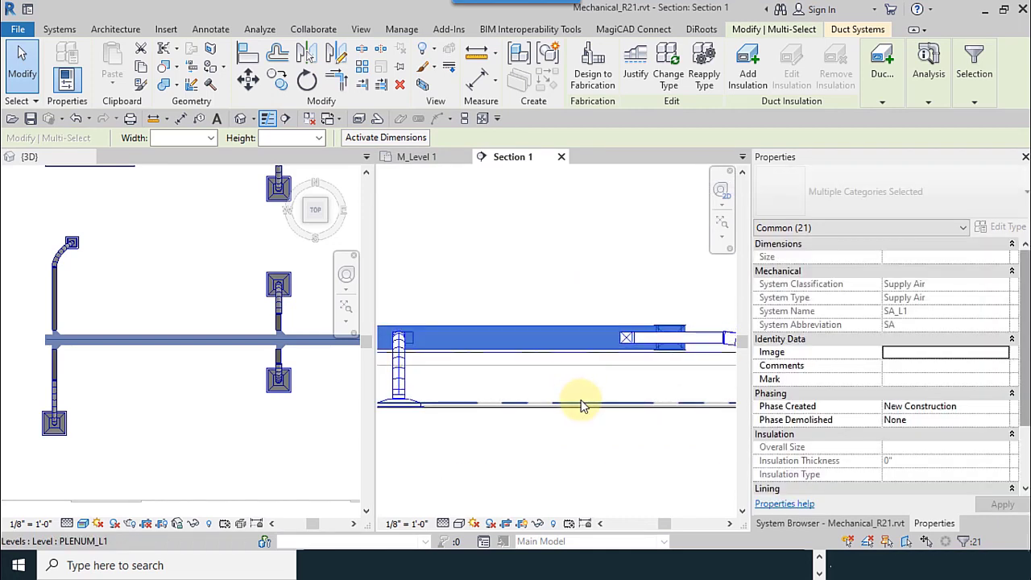
key(Down)
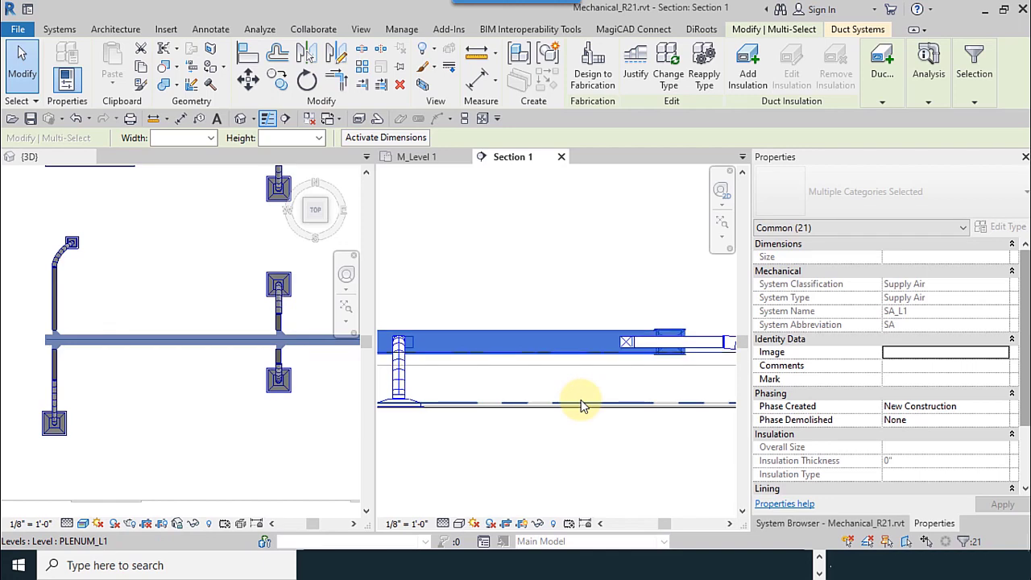
key(Down)
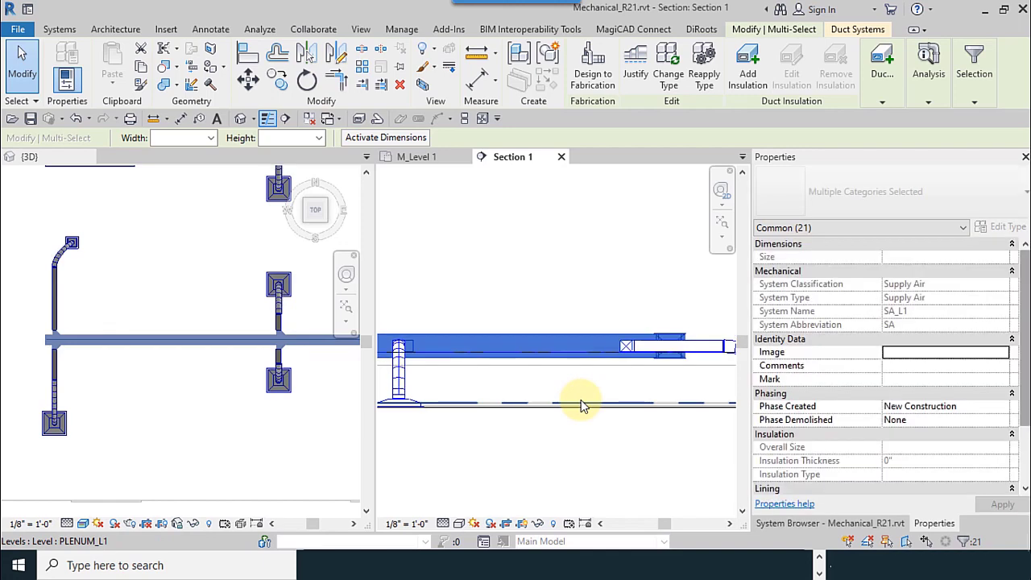
key(Down)
key(Down)
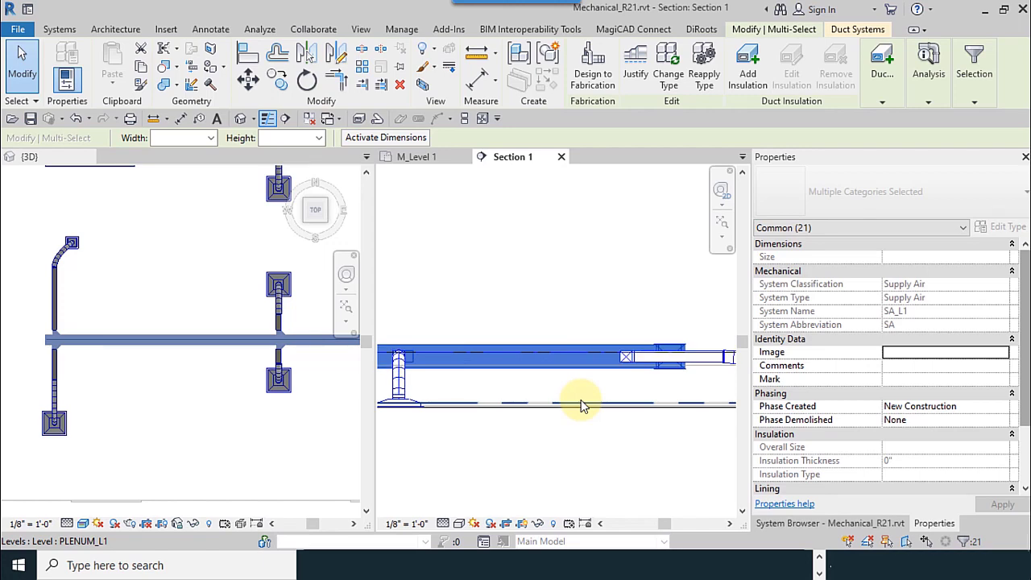
key(Down)
key(Down)
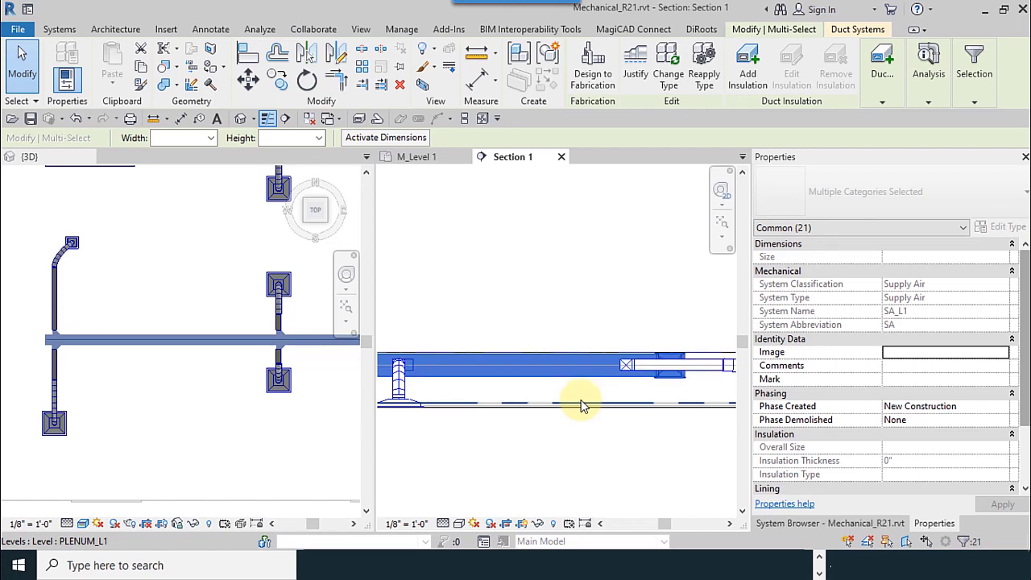
key(Down)
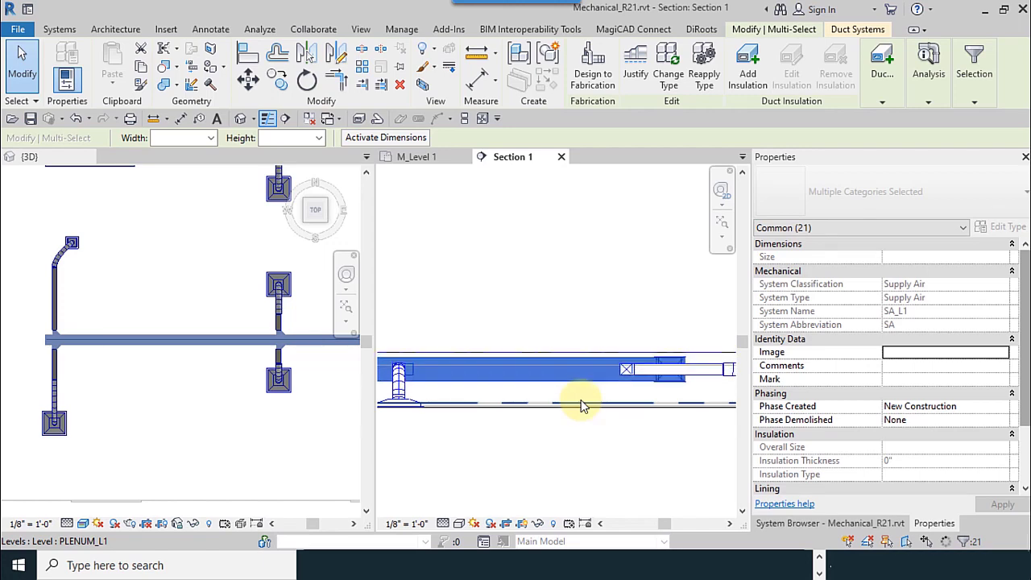
key(Down)
key(Down)
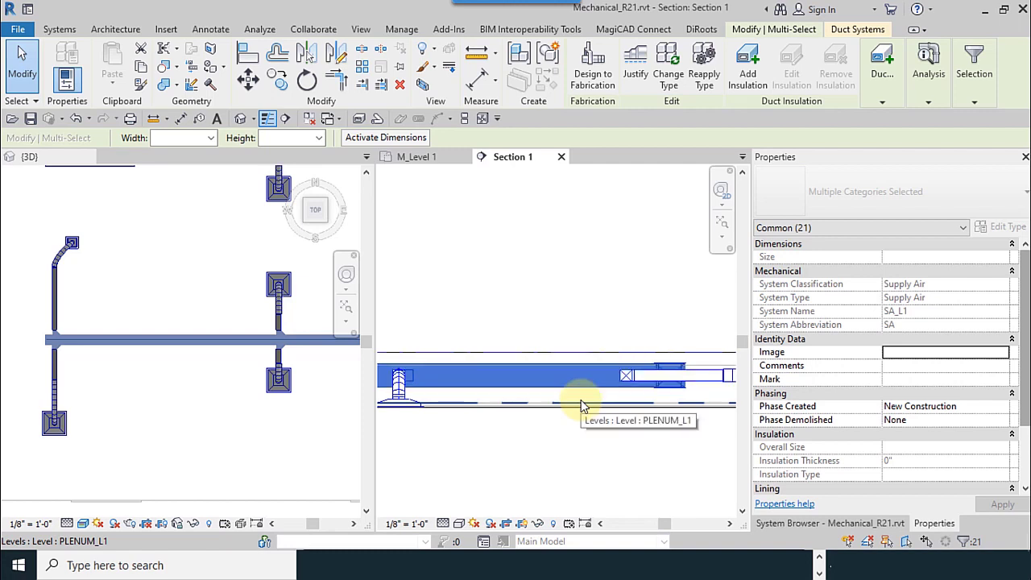
scroll(684, 372, up, 3)
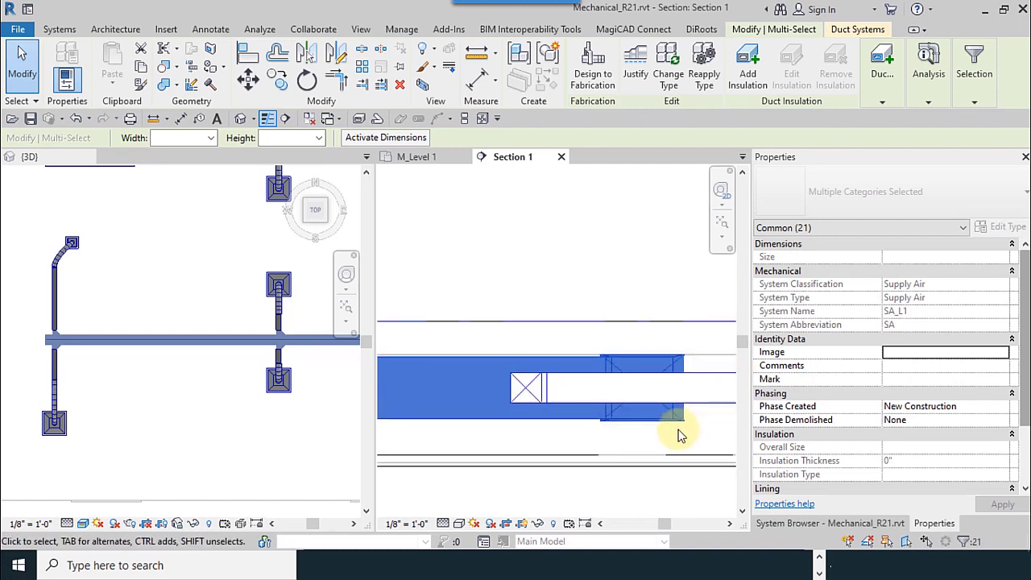
key(Down)
key(Down)
key(Down)
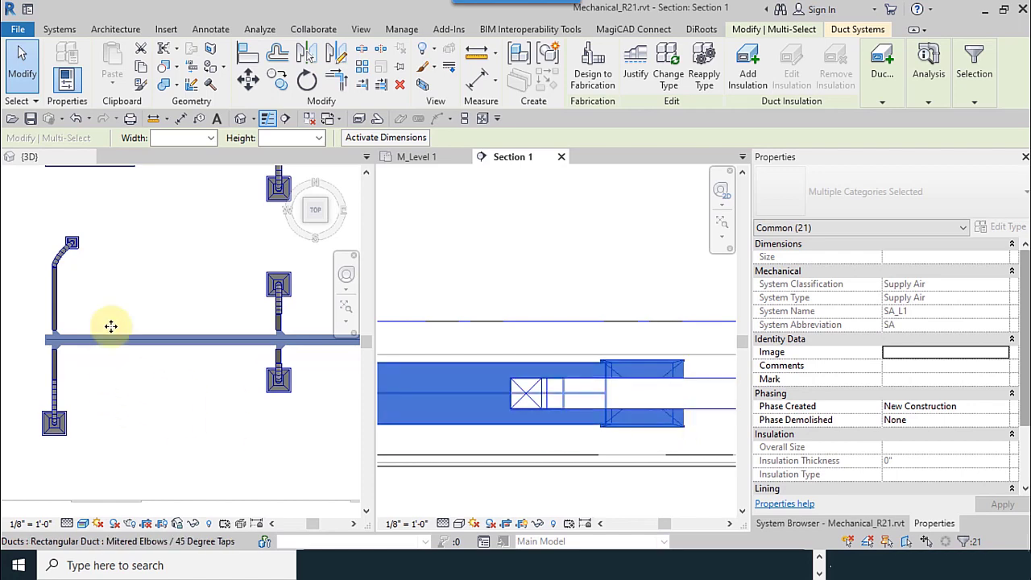
Inspect the lowered main duct run and its branch connections in the 3D view, and clear the selection
scroll(110, 325, down, 4)
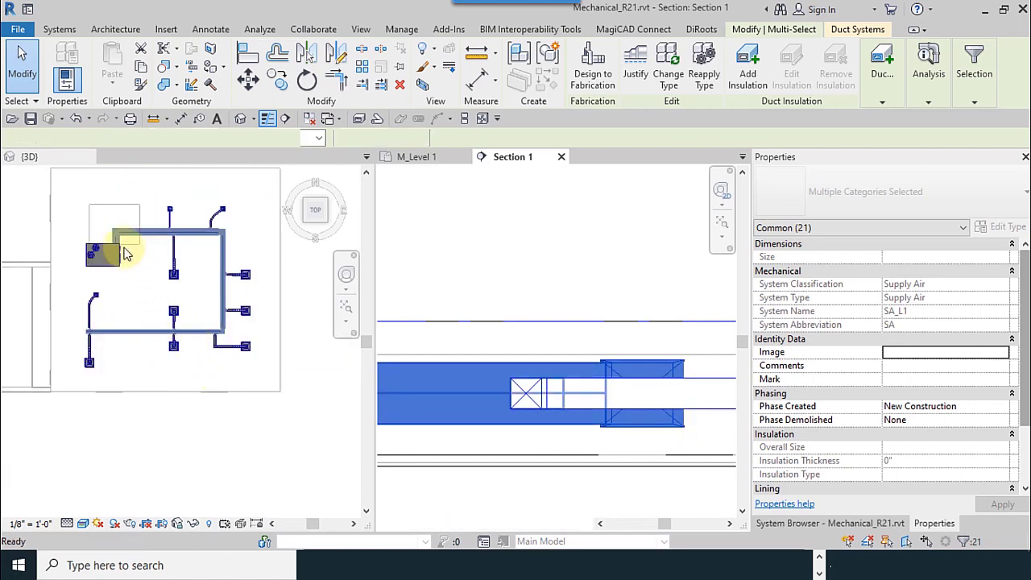
shift+middle_drag(195, 327, 139, 300)
scroll(138, 298, up, 3)
middle_drag(287, 366, 232, 465)
scroll(237, 330, down, 3)
shift+middle_drag(237, 330, 30, 397)
scroll(28, 397, up, 5)
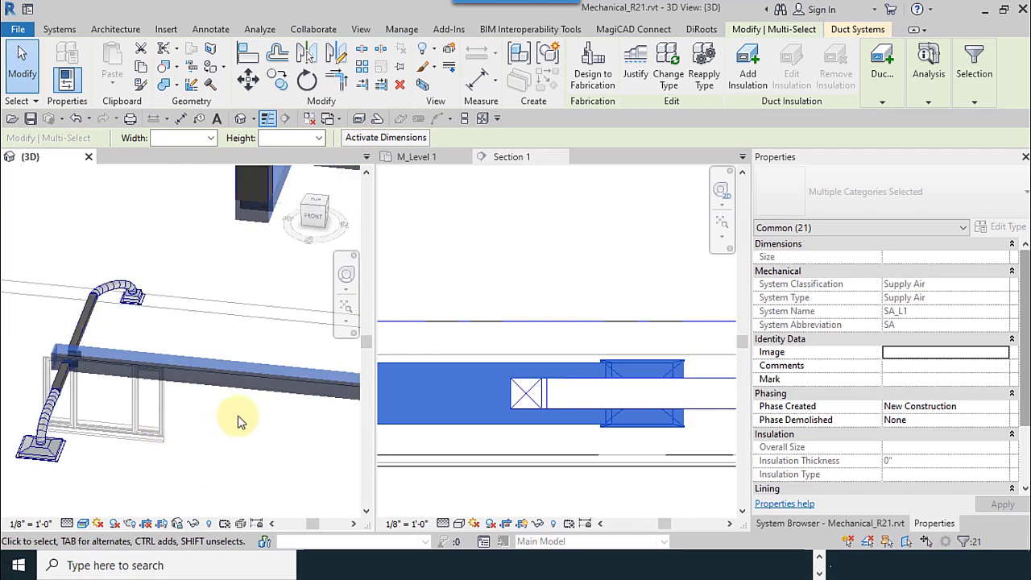
shift+middle_drag(209, 422, 145, 405)
scroll(147, 405, down, 3)
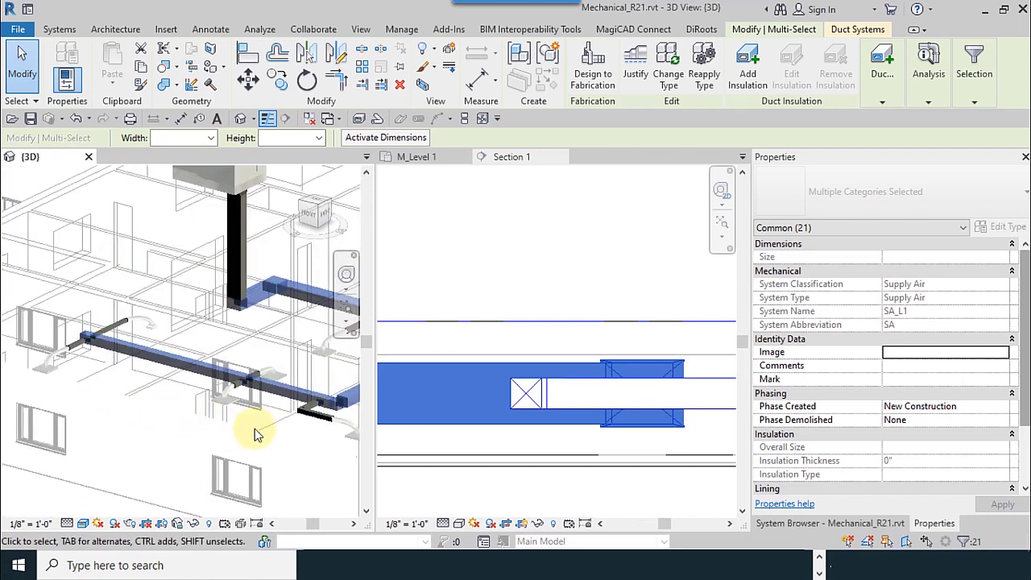
middle_drag(254, 429, 106, 440)
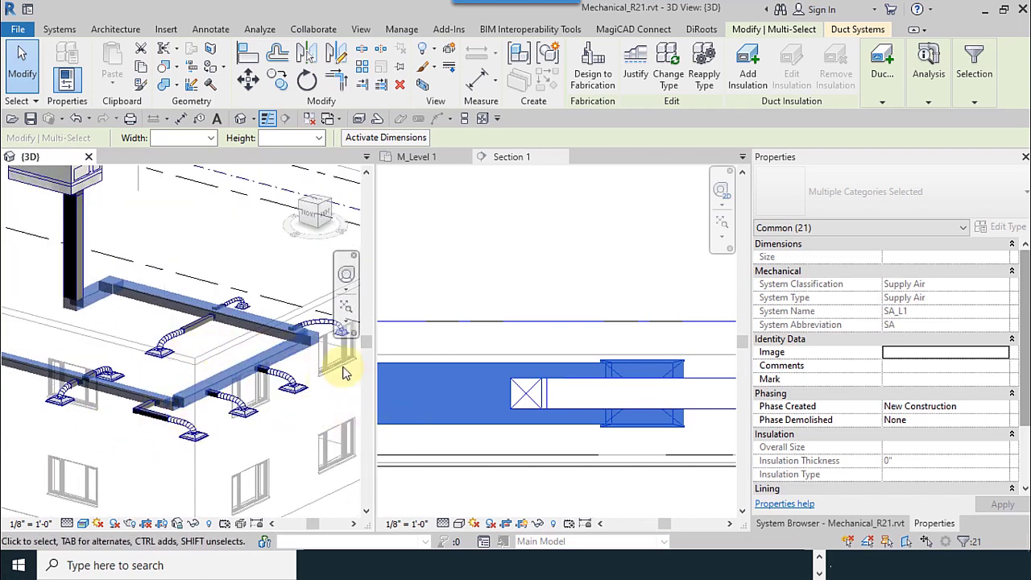
click(274, 309)
click(545, 351)
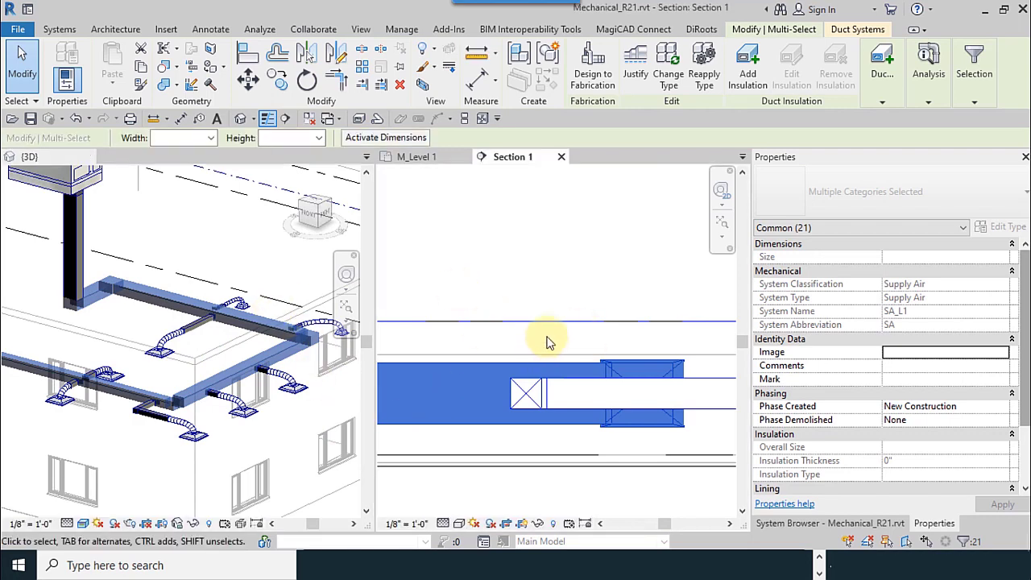
click(504, 241)
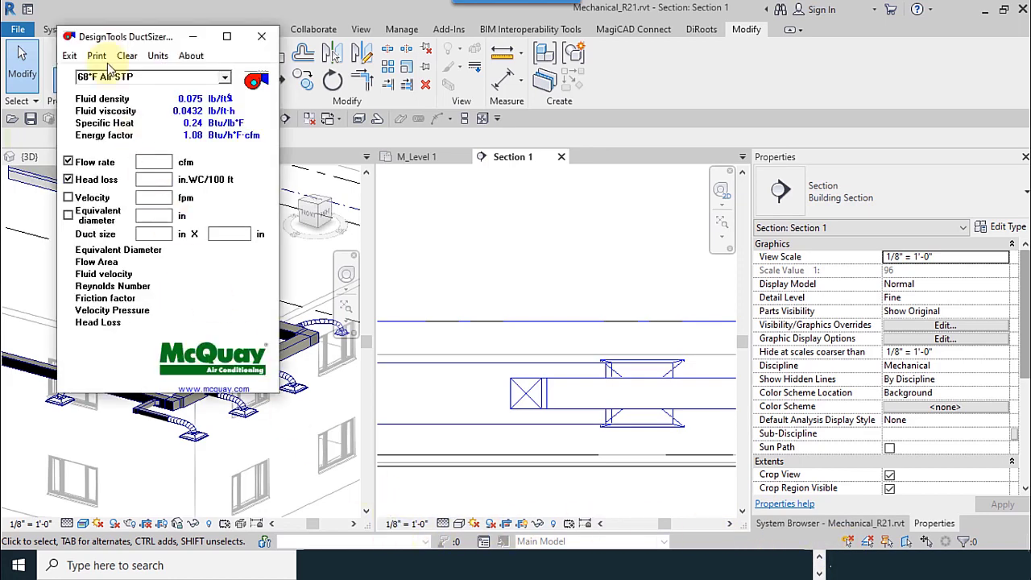
Switch to the DesignTools DuctSizer calculator and move its window clear of the ribbon
drag(121, 37, 236, 87)
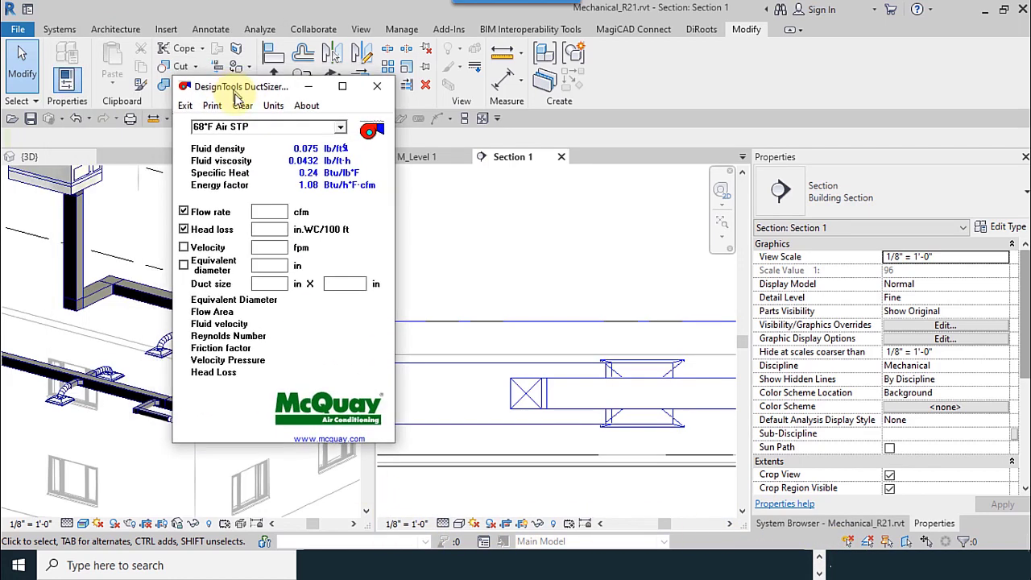